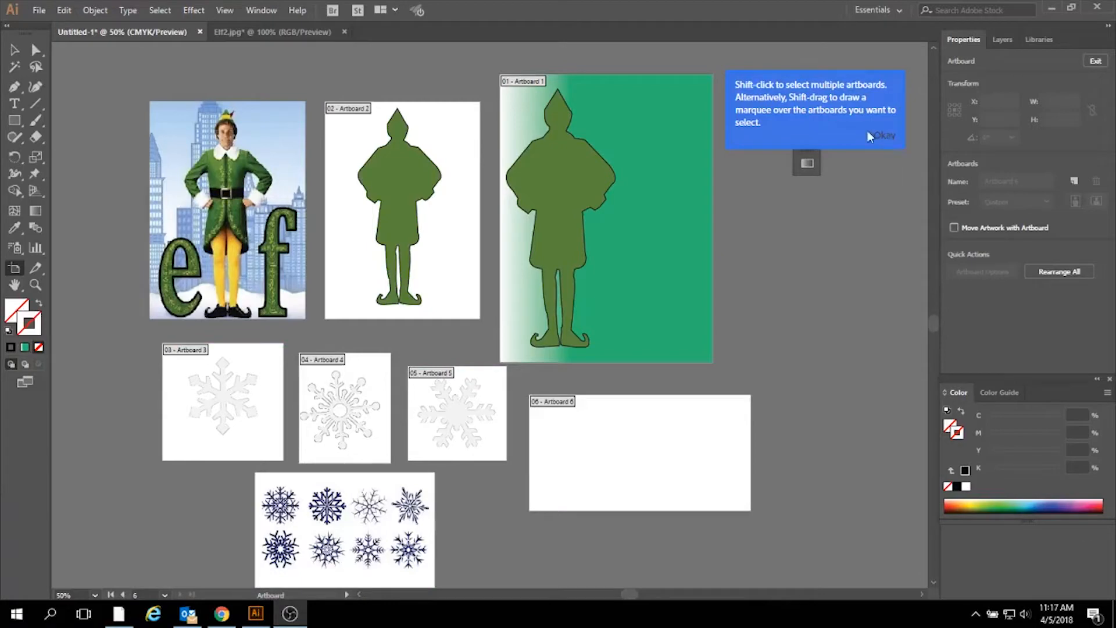
- Copy the pointed-tip snowflake from its artboard to the upper part of the green poster, scaled to about 2.5 in and rotated to about 335°
click(14, 50)
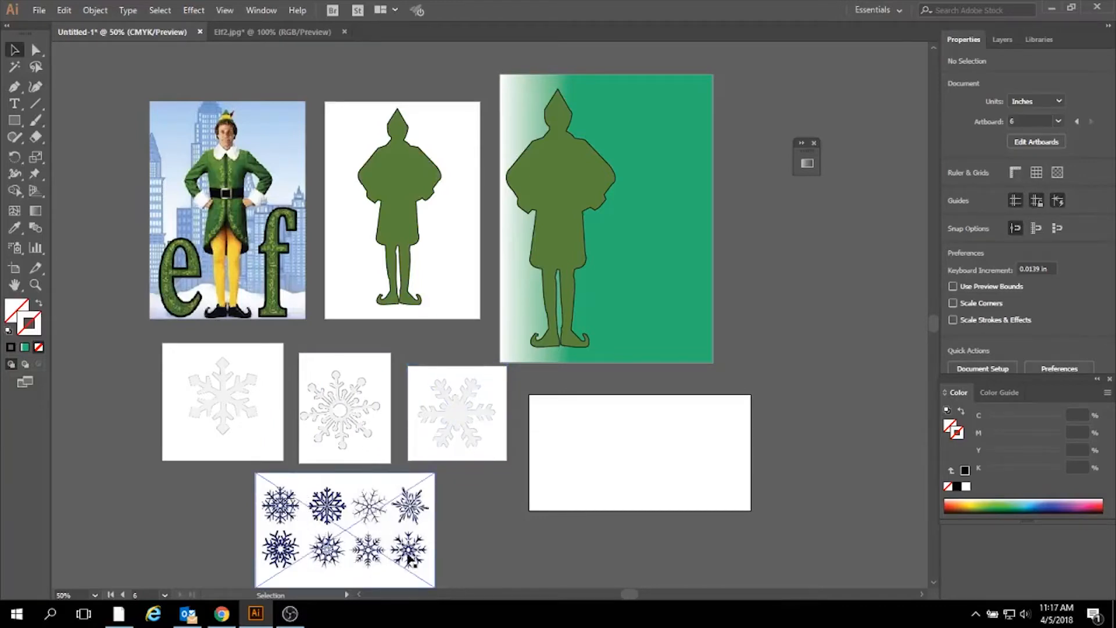
scroll(439, 555, down, 1)
scroll(436, 555, down, 3)
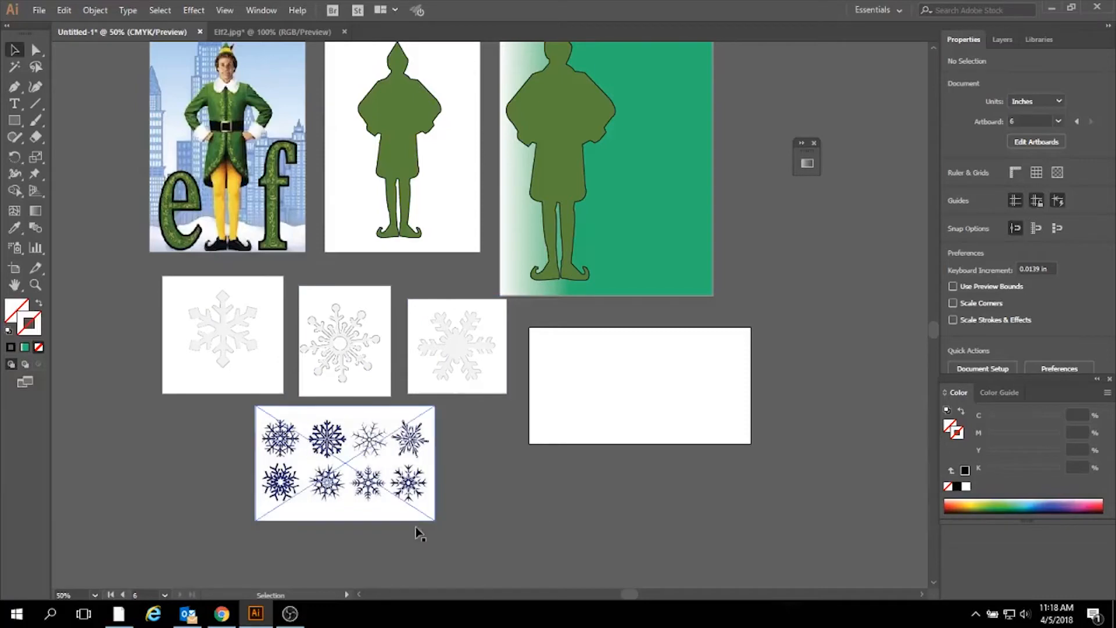
scroll(617, 524, up, 3)
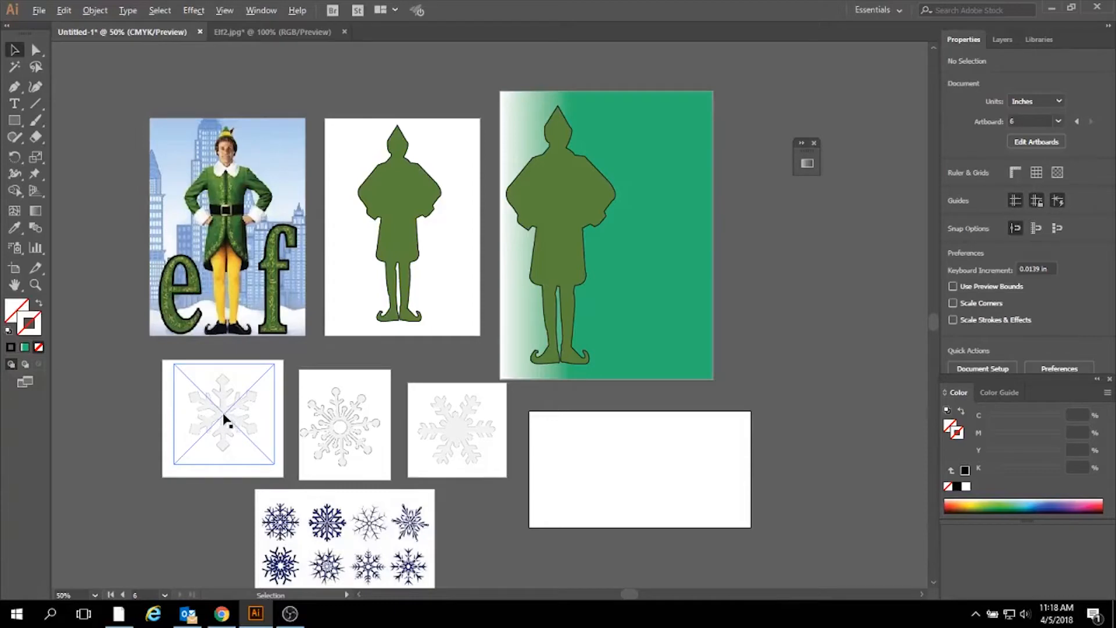
drag(224, 416, 650, 149)
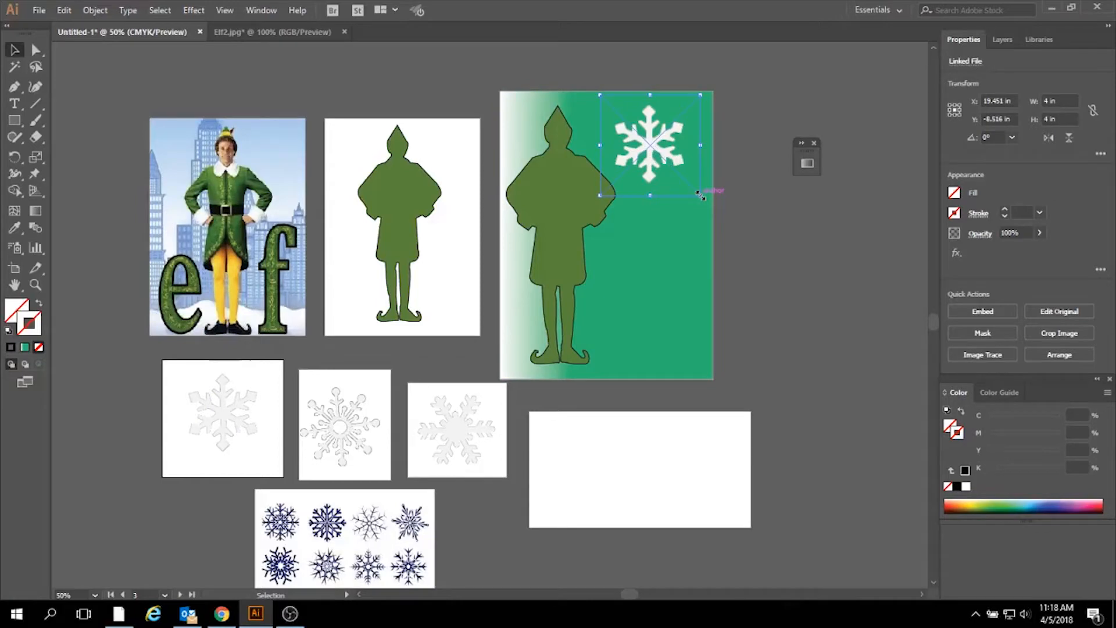
drag(701, 195, 683, 177)
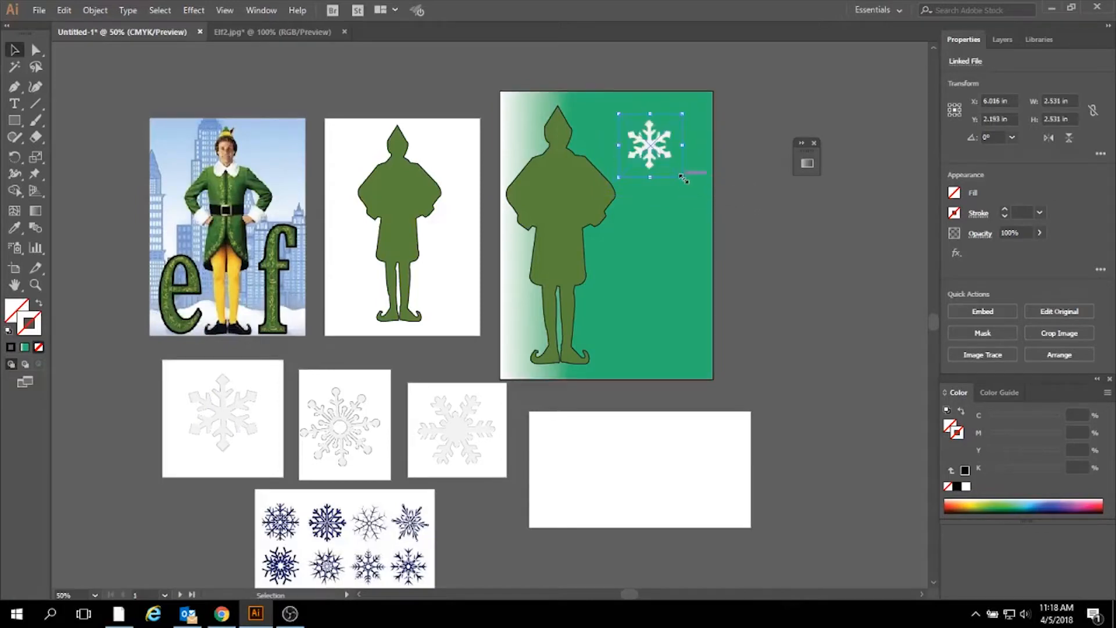
drag(685, 107, 635, 143)
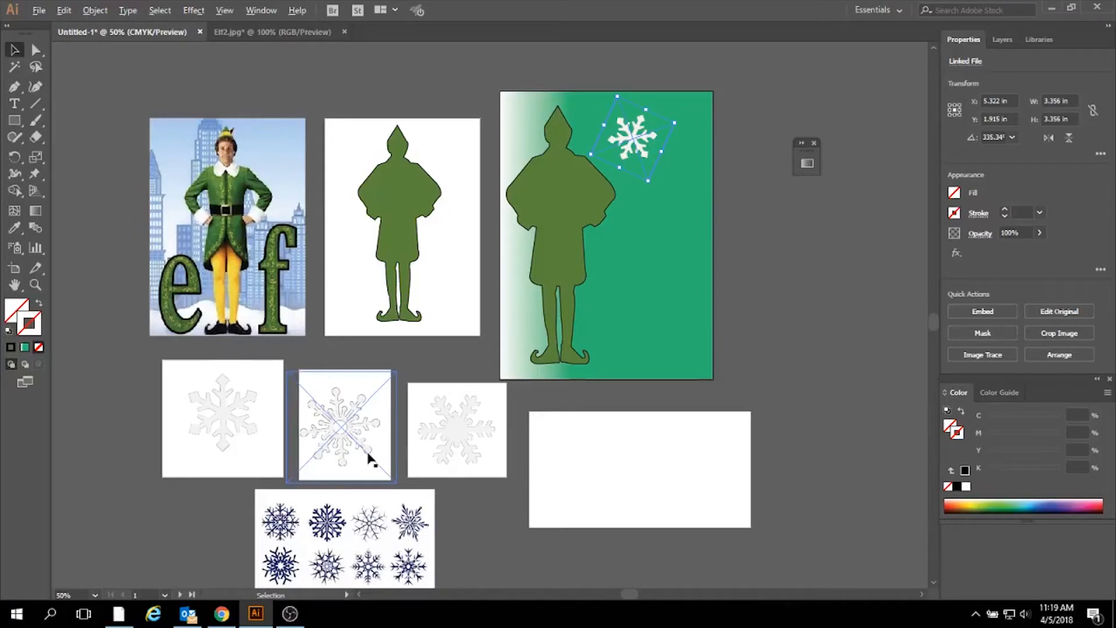
- Copy the ring-centred snowflake onto the green poster below the first one, scaled down and rotated to about 332°
drag(366, 452, 684, 283)
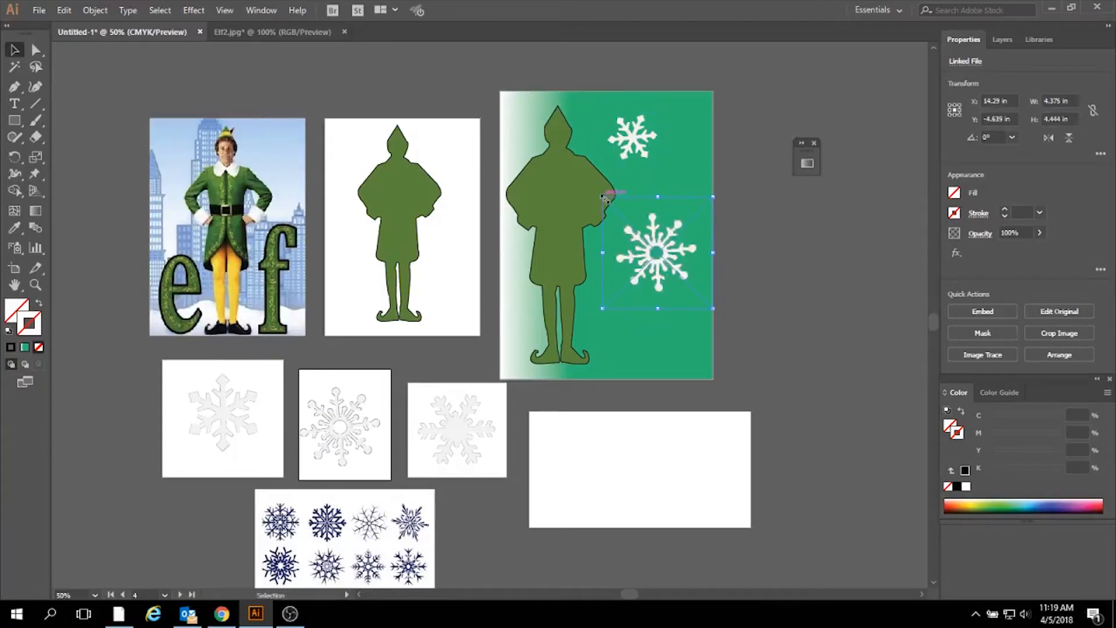
drag(604, 198, 669, 210)
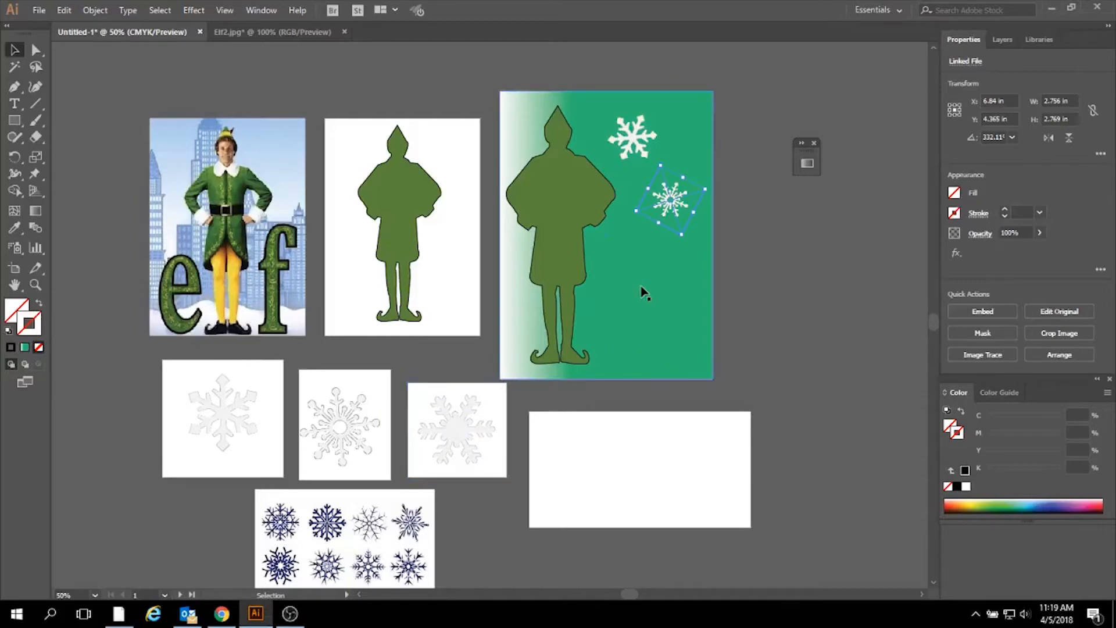
- Copy the solid-centred snowflake onto the green poster below the other two and shrink it to about 2.7 by 3 in
click(463, 434)
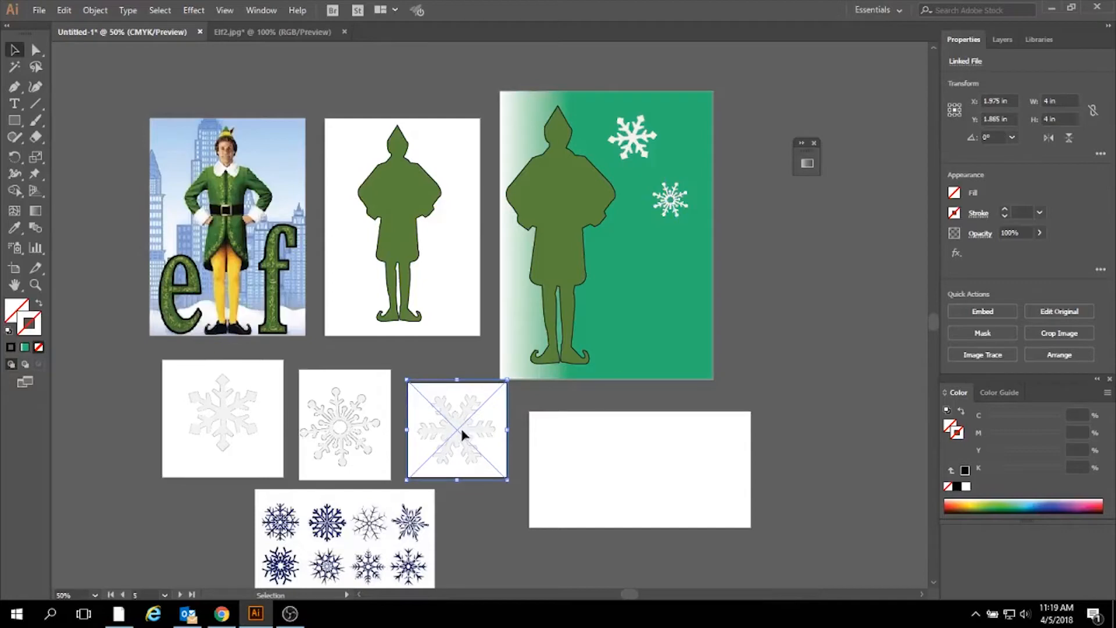
drag(463, 433, 656, 298)
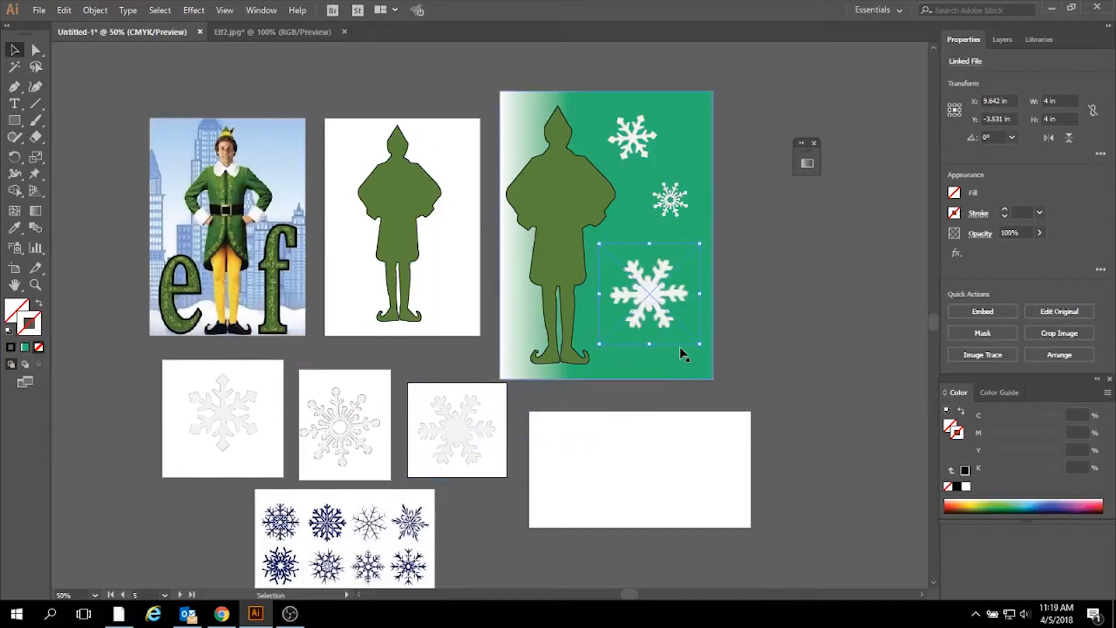
drag(703, 347, 634, 272)
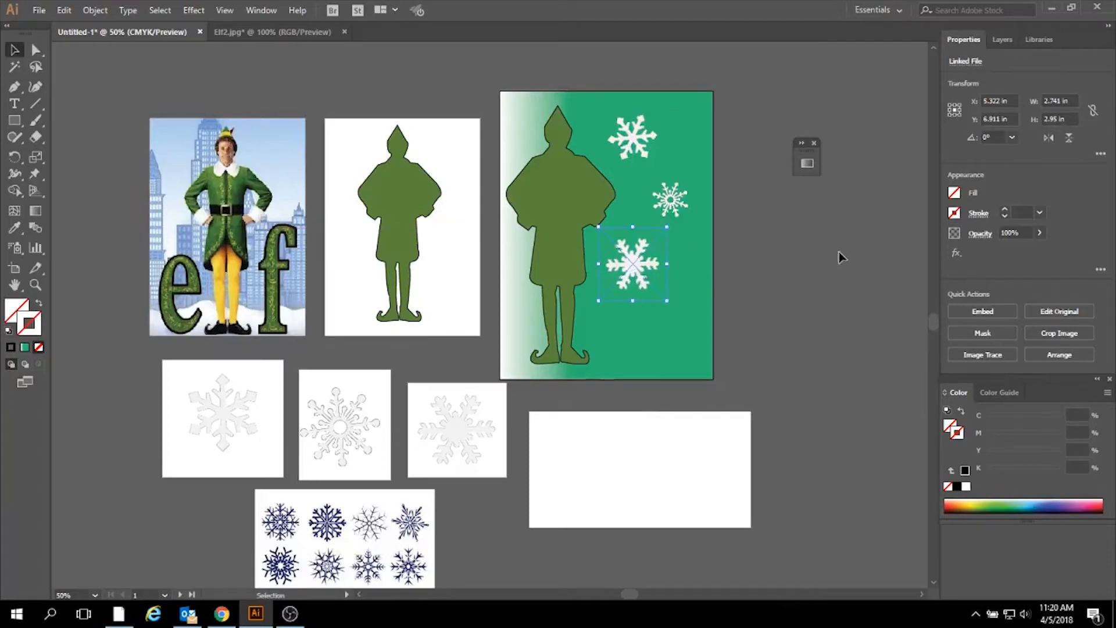
click(806, 324)
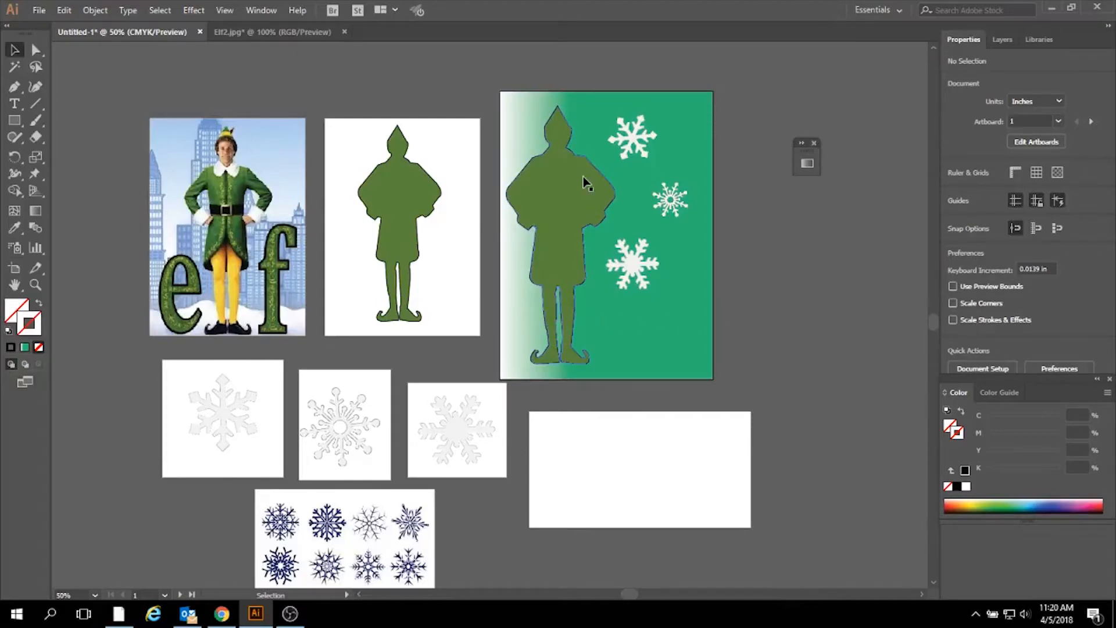
- Switch to the Typography workspace and move the floating Gradient panel below the Color panel, off the canvas
key(ctrl+plus)
key(ctrl+plus)
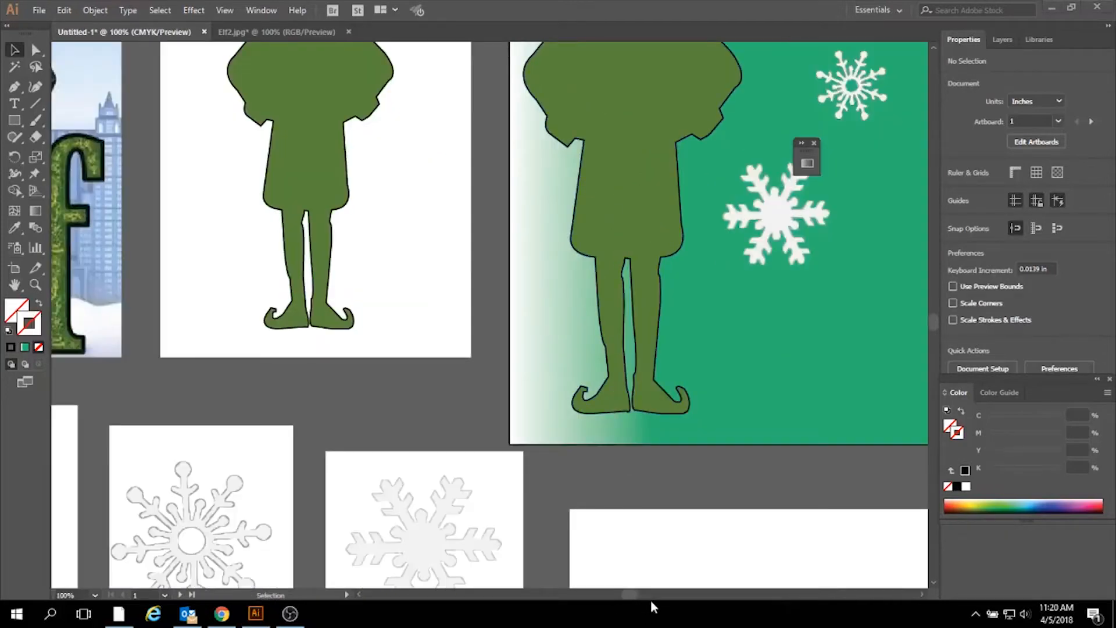
drag(637, 595, 639, 595)
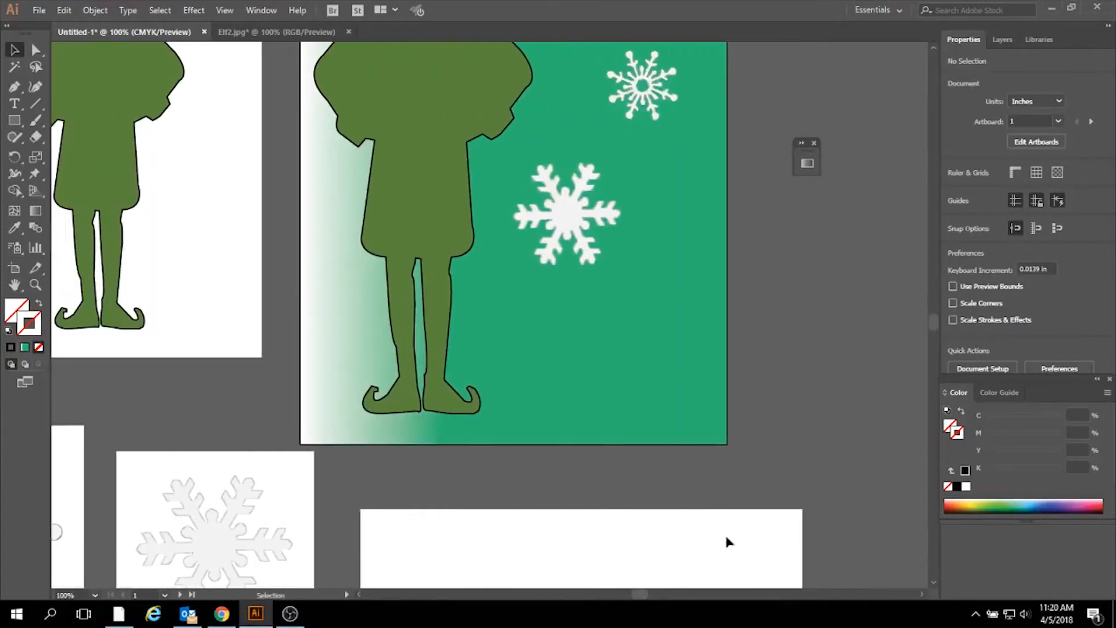
drag(935, 326, 936, 320)
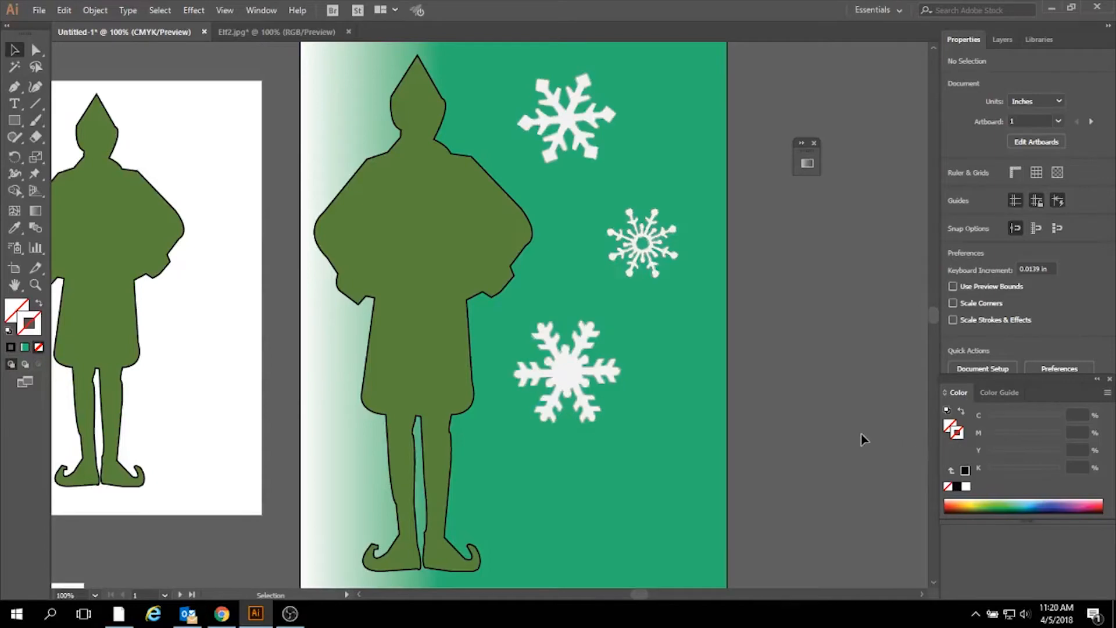
scroll(862, 436, down, 5)
scroll(859, 424, down, 5)
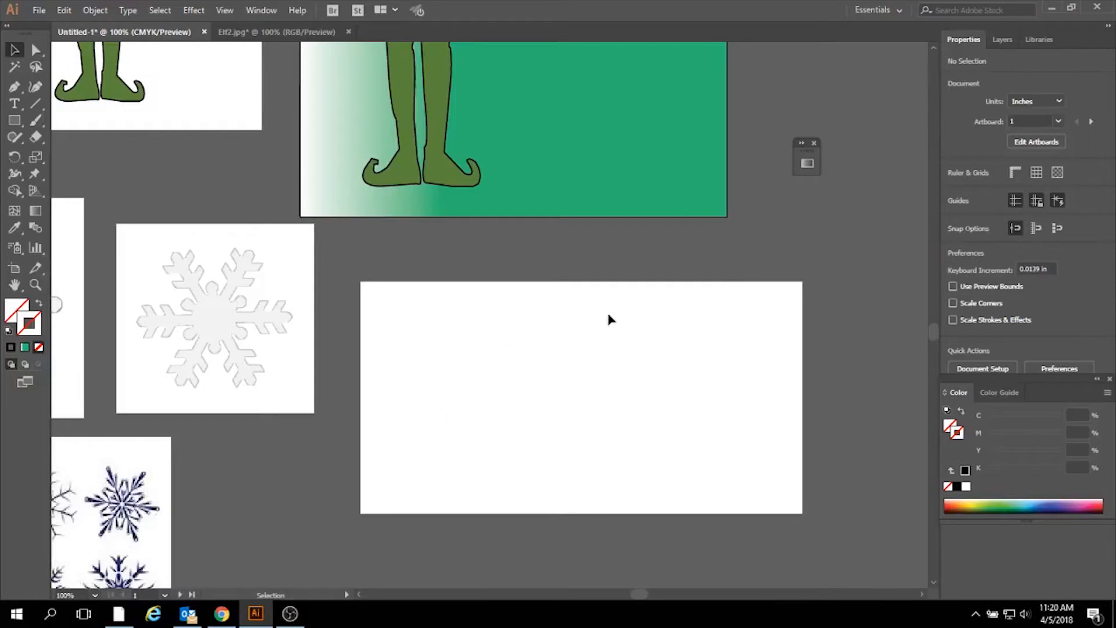
click(14, 105)
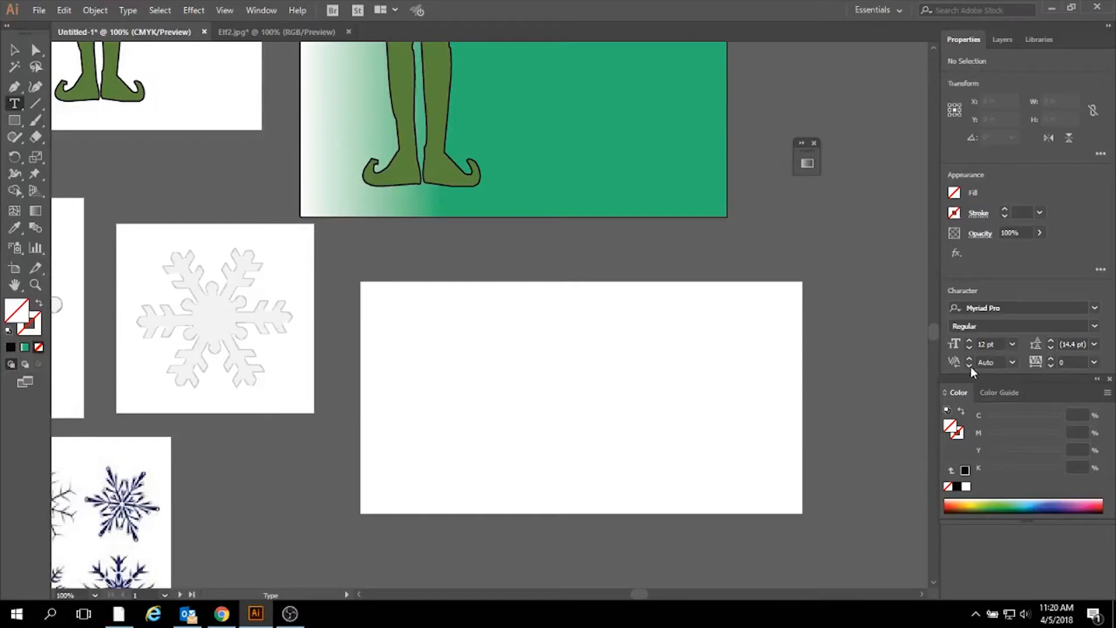
click(900, 11)
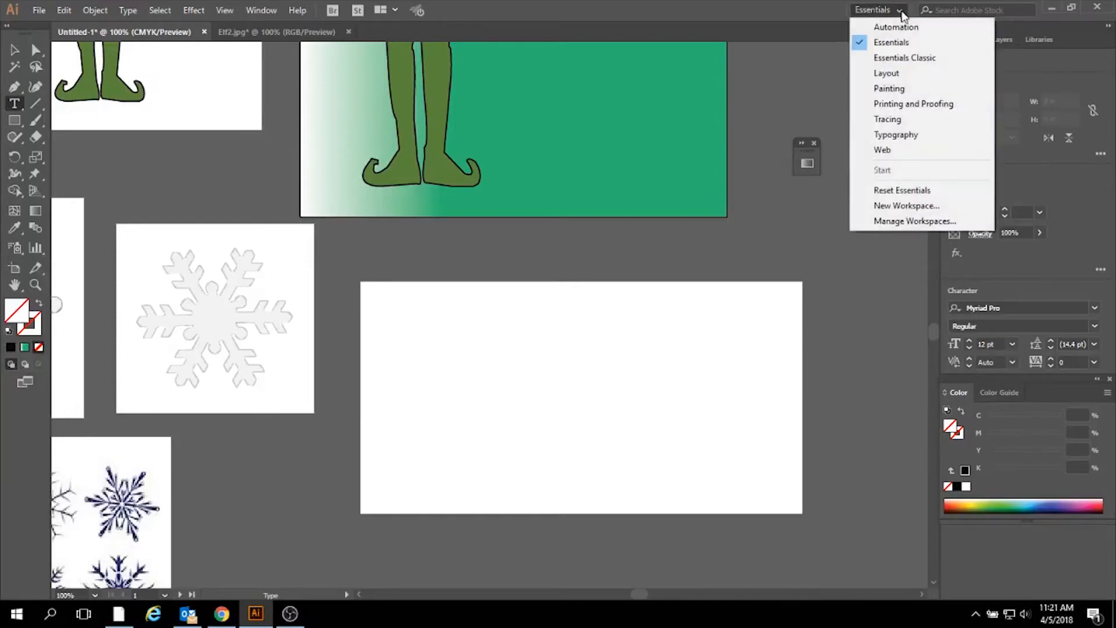
click(930, 141)
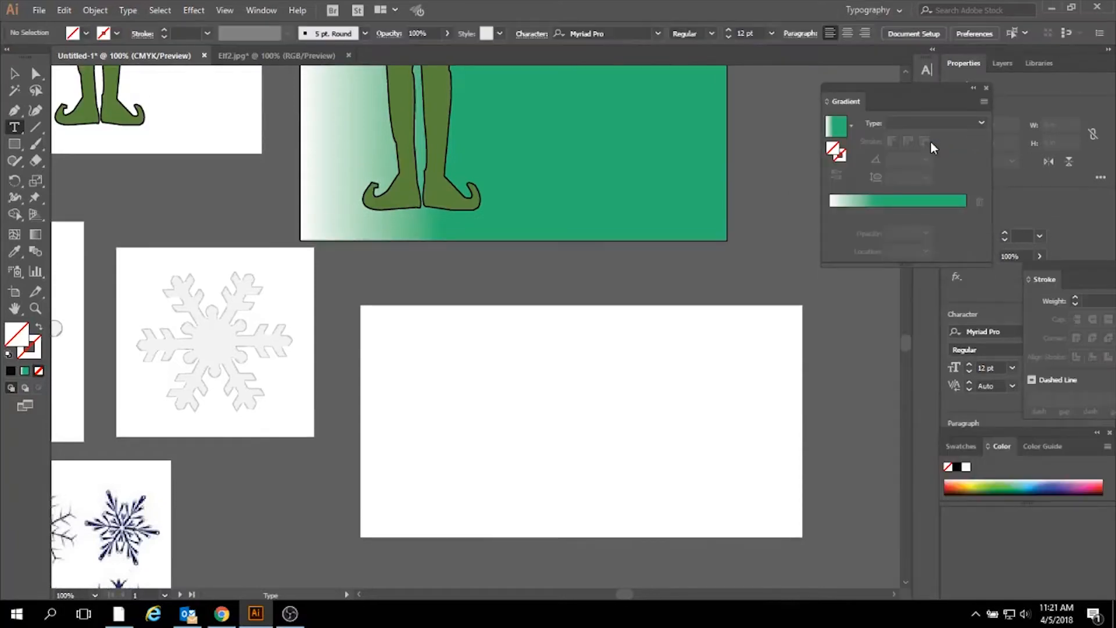
drag(938, 91, 1017, 541)
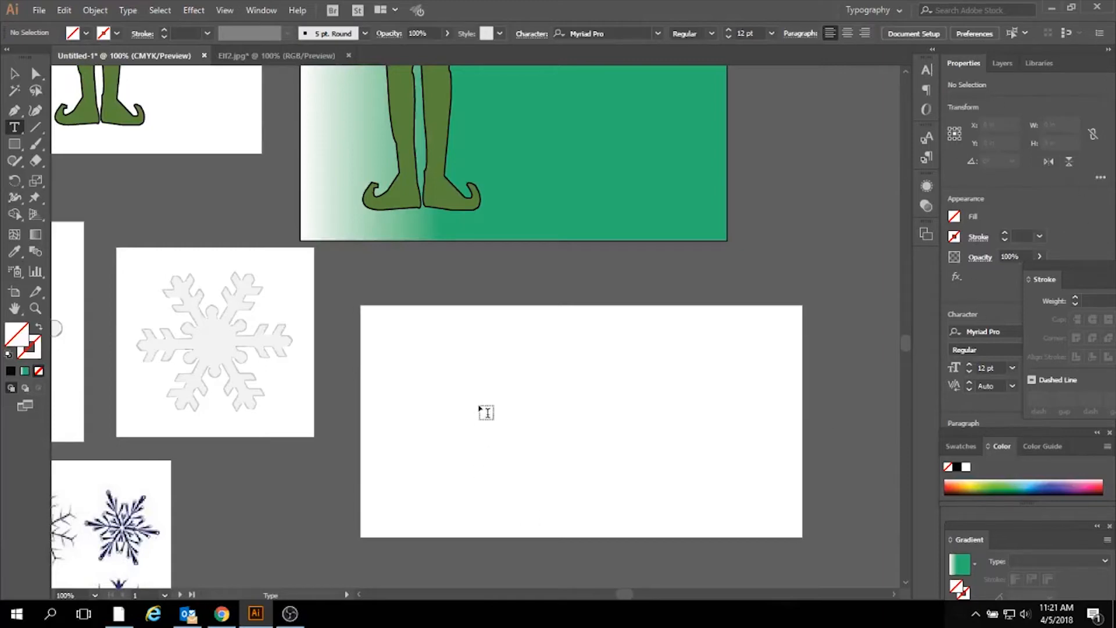
- Add a text object on the blank wide artboard, entering ELF and replacing it with lowercase elf
click(487, 410)
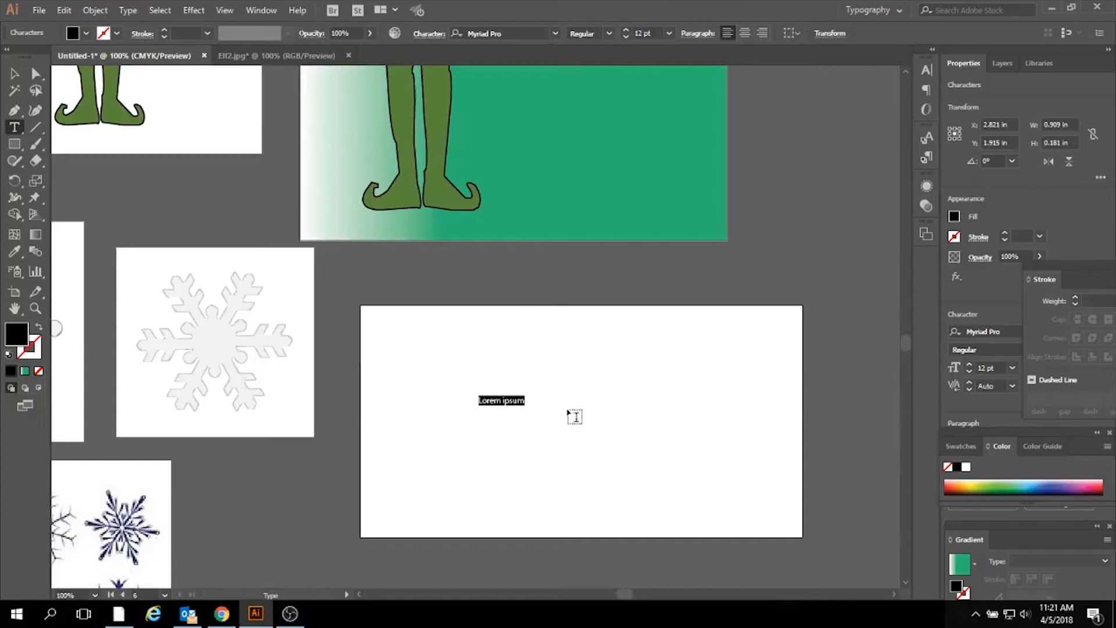
text(ELF)
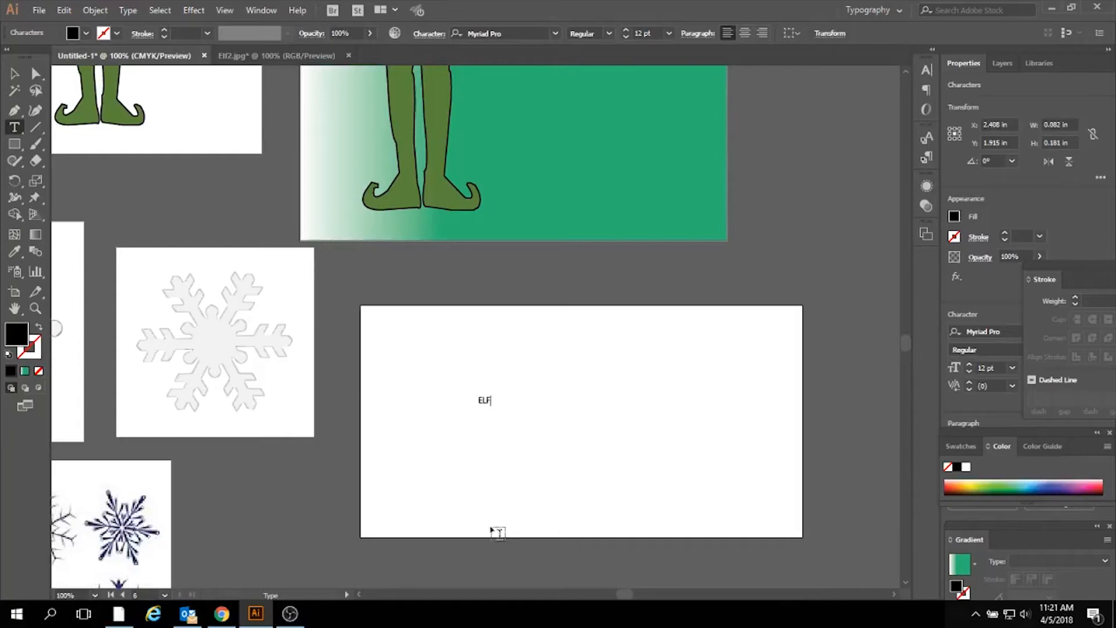
key(ctrl+minus)
key(ctrl+minus)
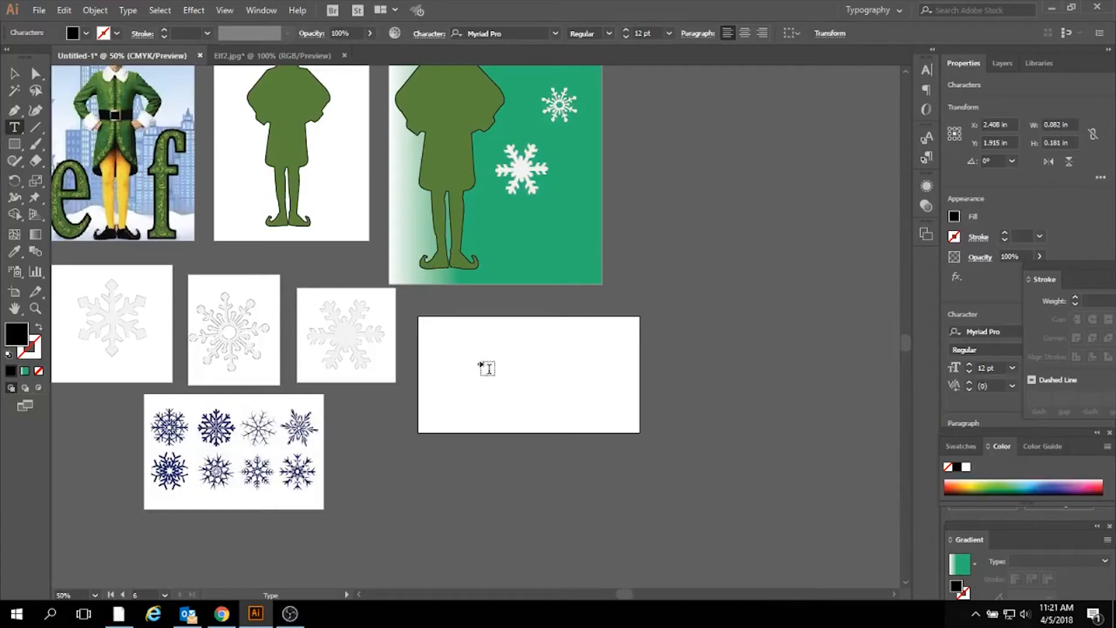
key(ctrl+plus)
key(ctrl+plus)
key(ctrl+plus)
key(ctrl+plus)
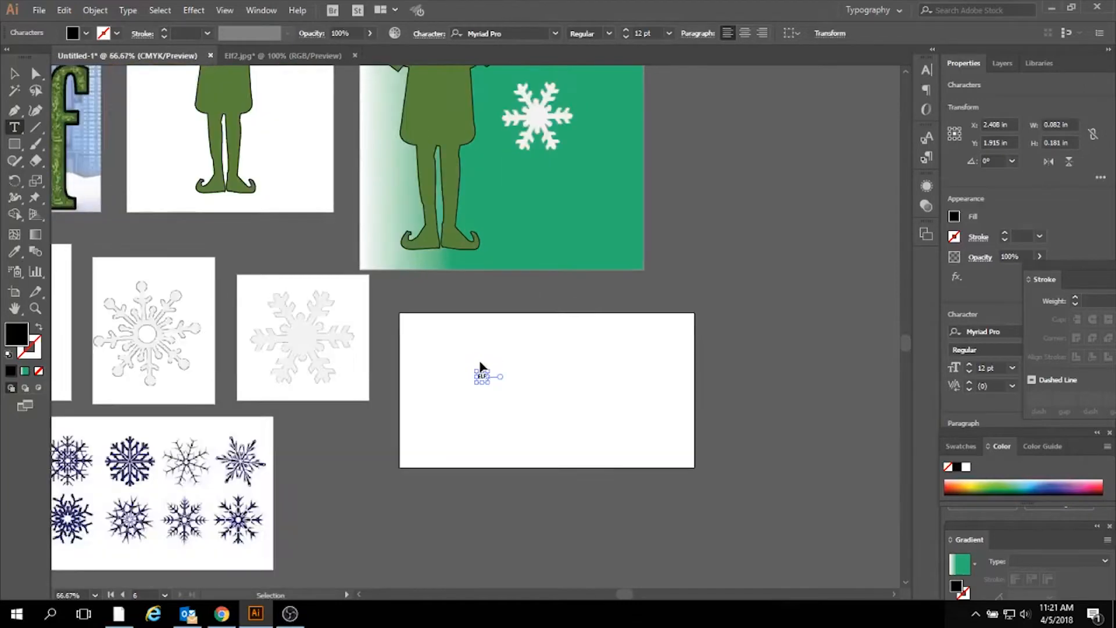
scroll(508, 319, down, 2)
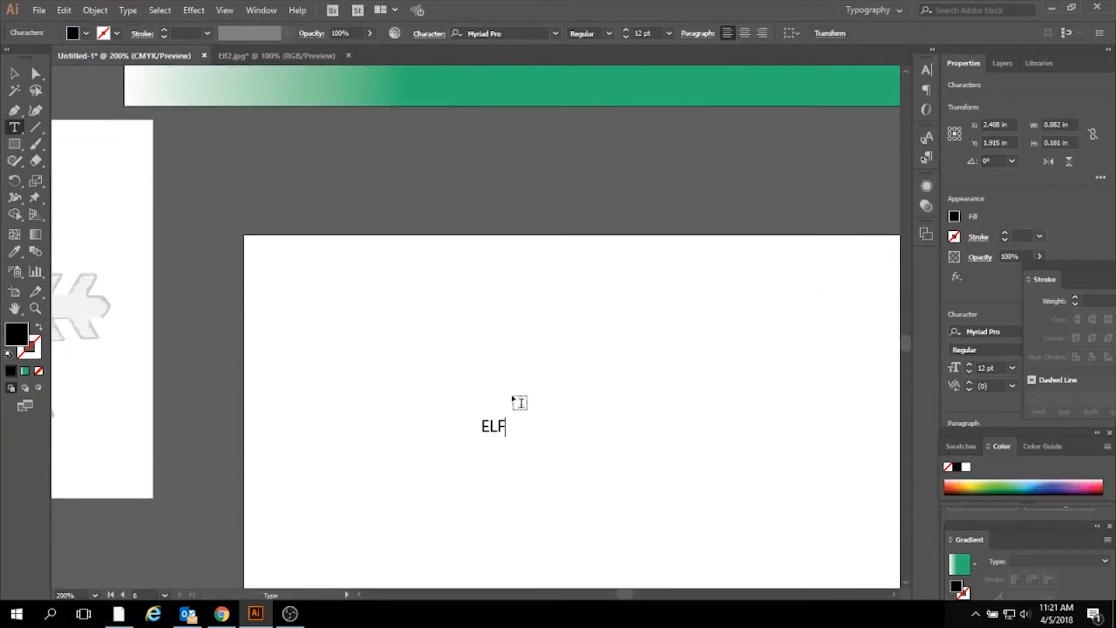
drag(504, 426, 479, 426)
text(elf)
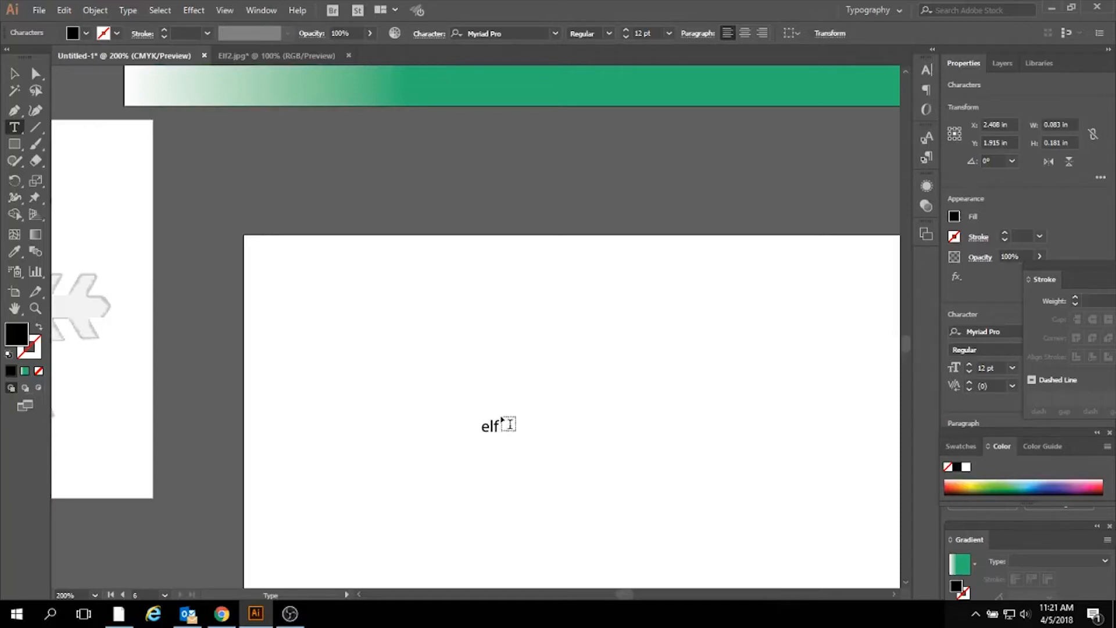
- Set the font size of the elf text to 125 pt and close the floating Stroke panel covering the properties
drag(482, 427, 501, 429)
click(670, 33)
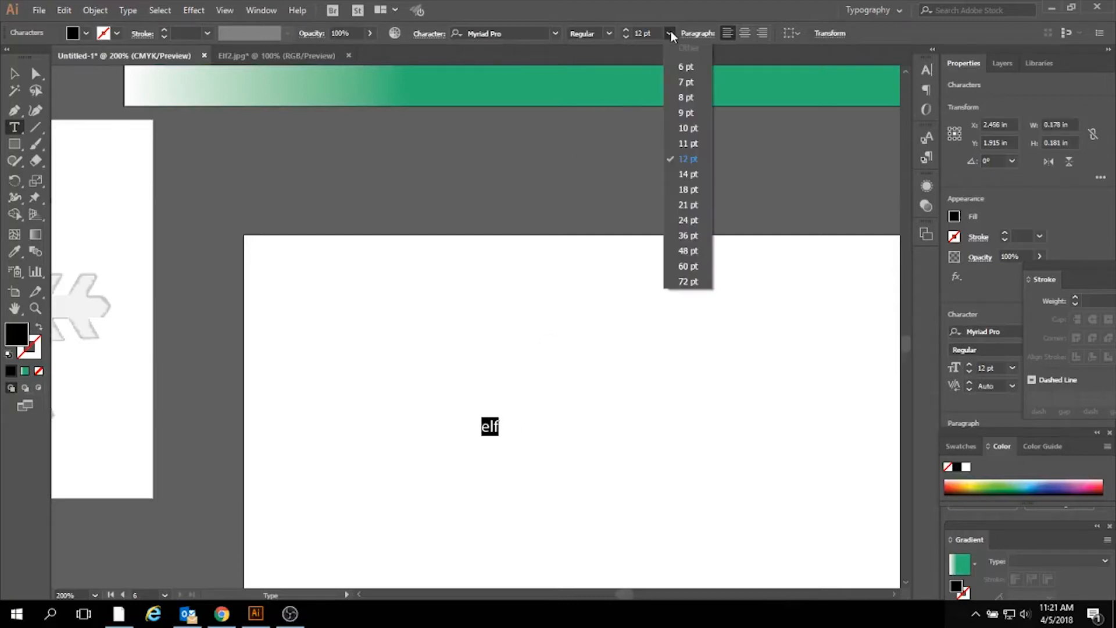
click(689, 281)
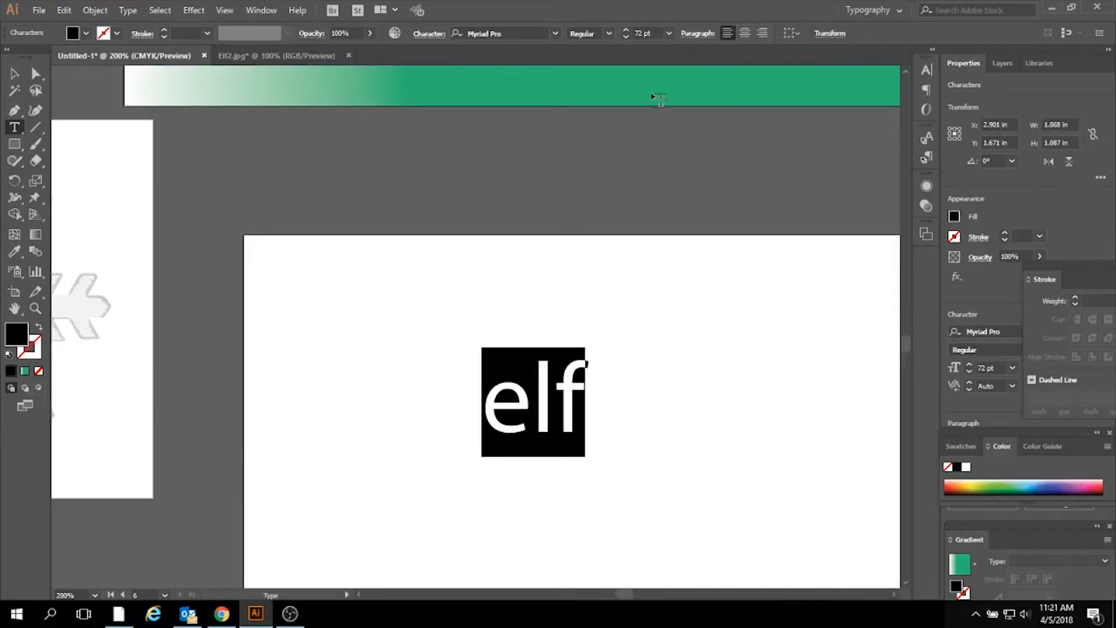
double_click(640, 33)
text(125)
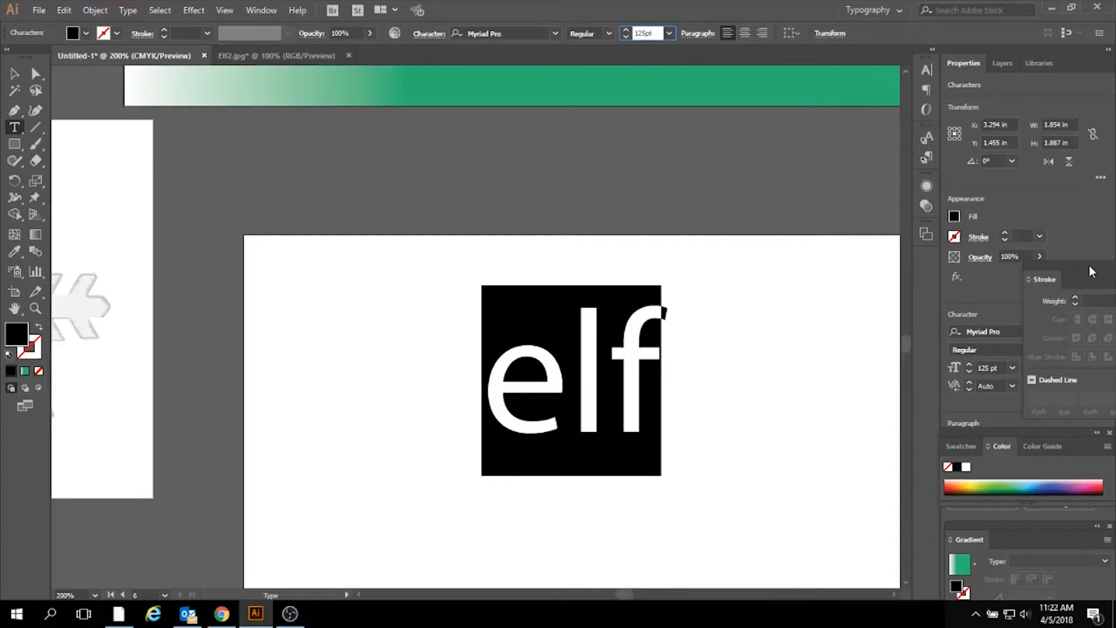
drag(1089, 266, 971, 260)
click(1058, 263)
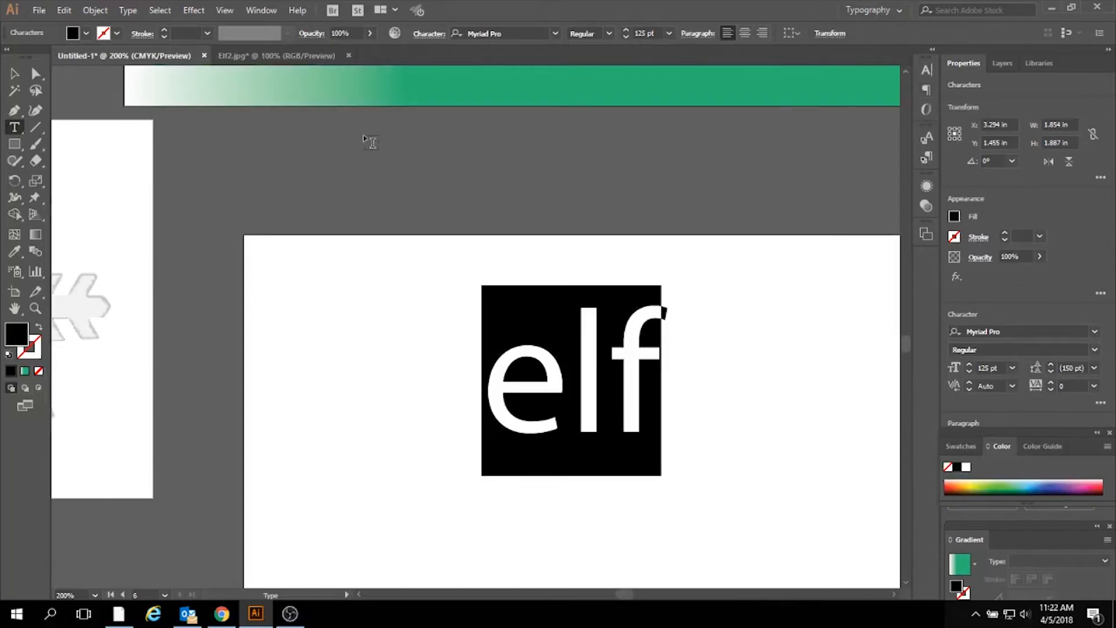
- Give the elf text a white fill and a blue stroke
click(85, 34)
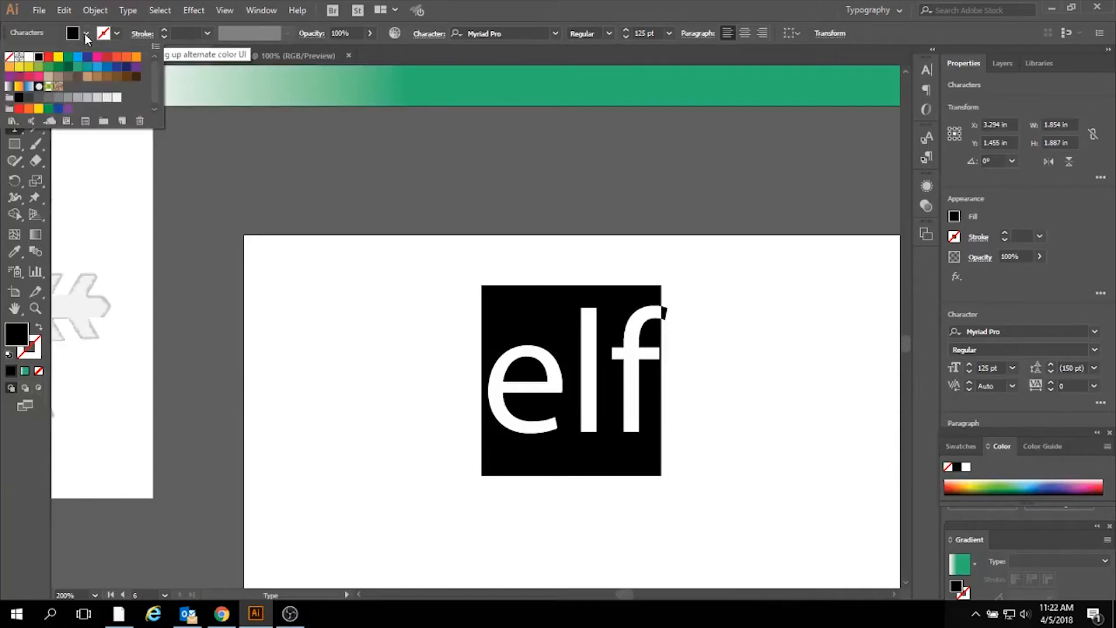
click(29, 57)
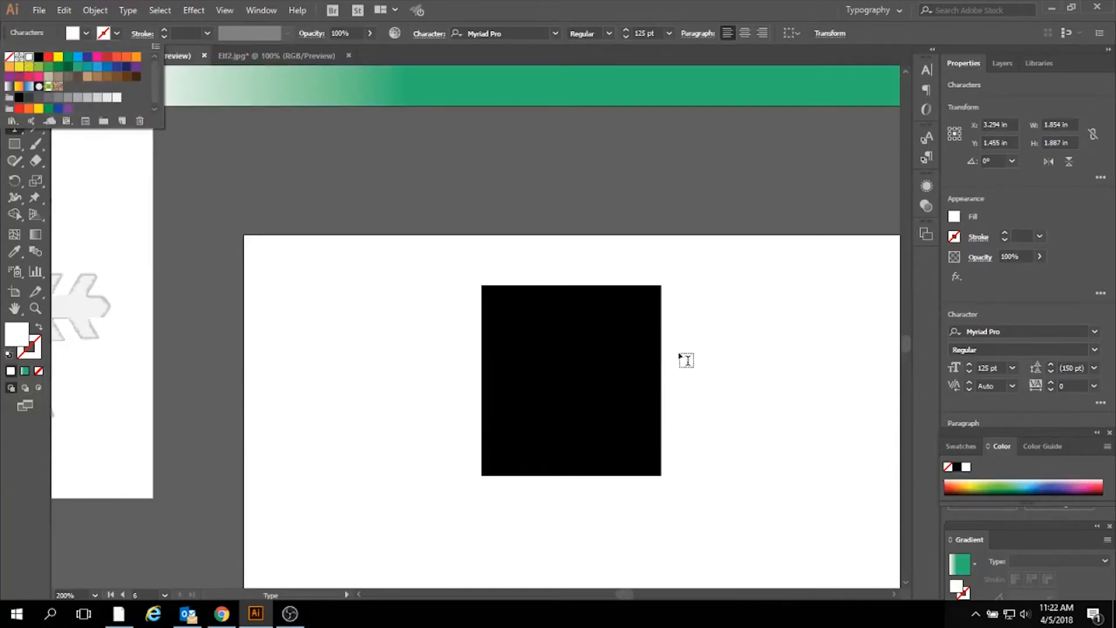
click(116, 35)
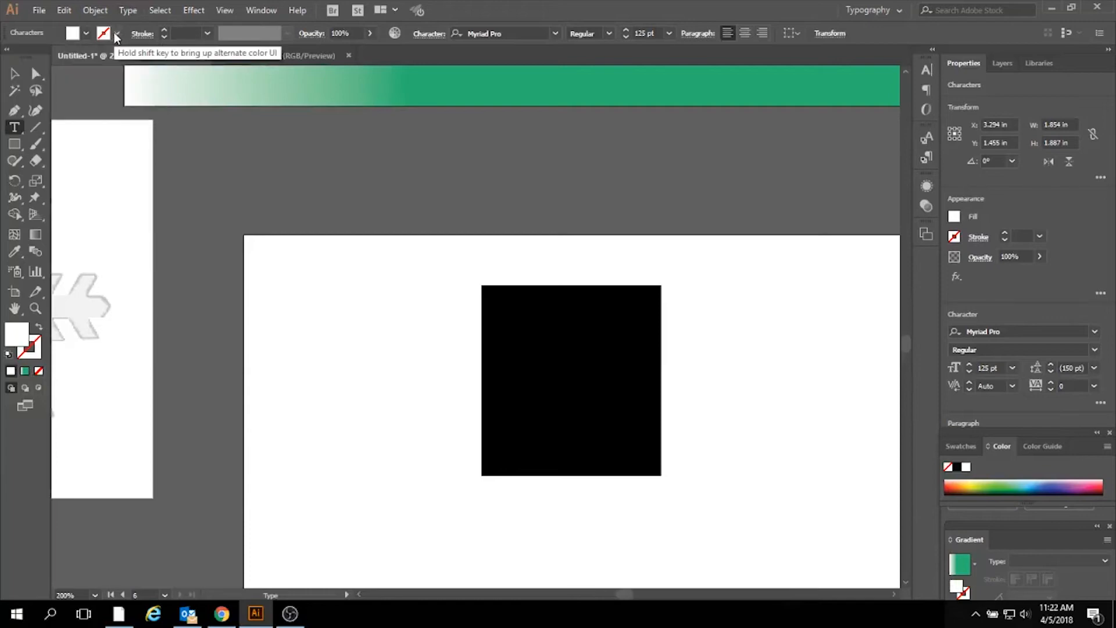
click(115, 35)
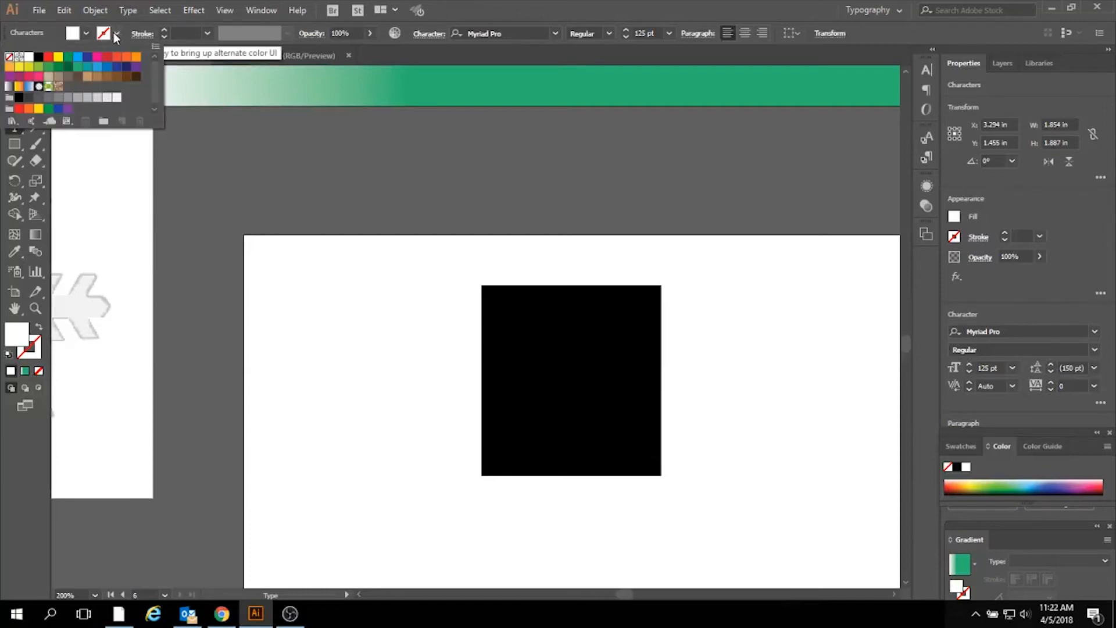
click(97, 68)
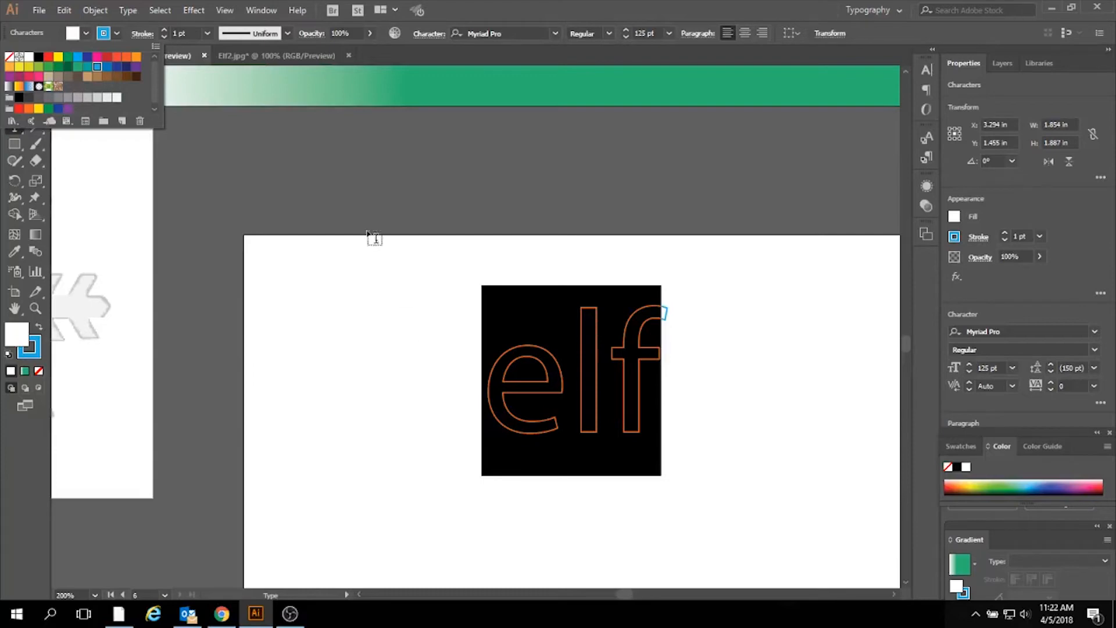
- Dismiss the stroke color swatches and switch from text editing to selecting the elf text as an object
click(262, 174)
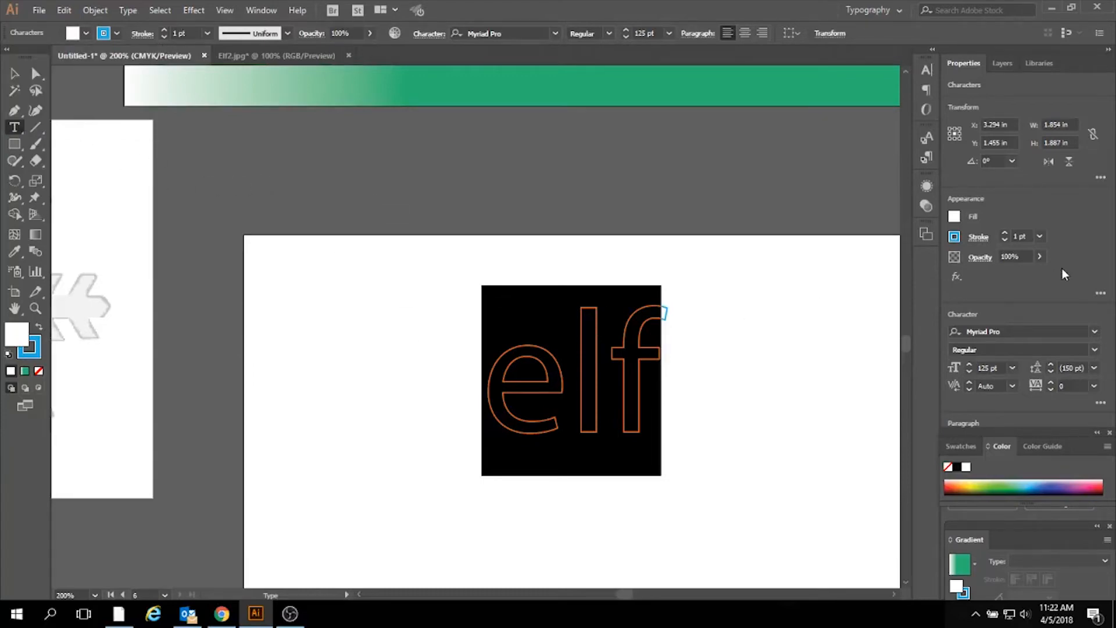
click(14, 74)
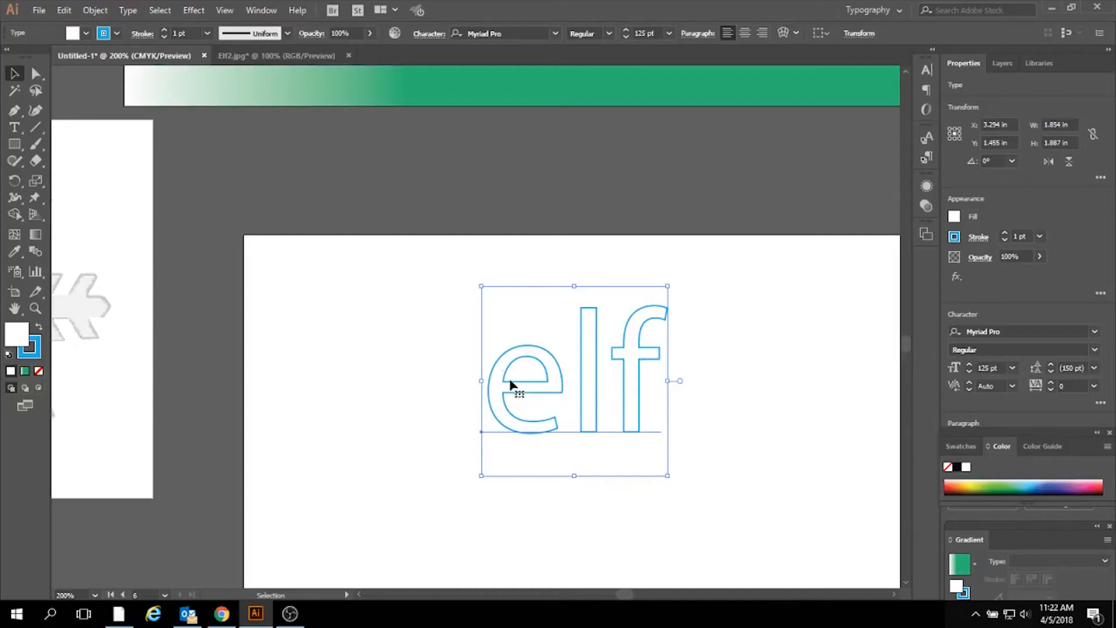
- Examine the sample previews of the available fonts for a new typeface for the elf text
click(556, 34)
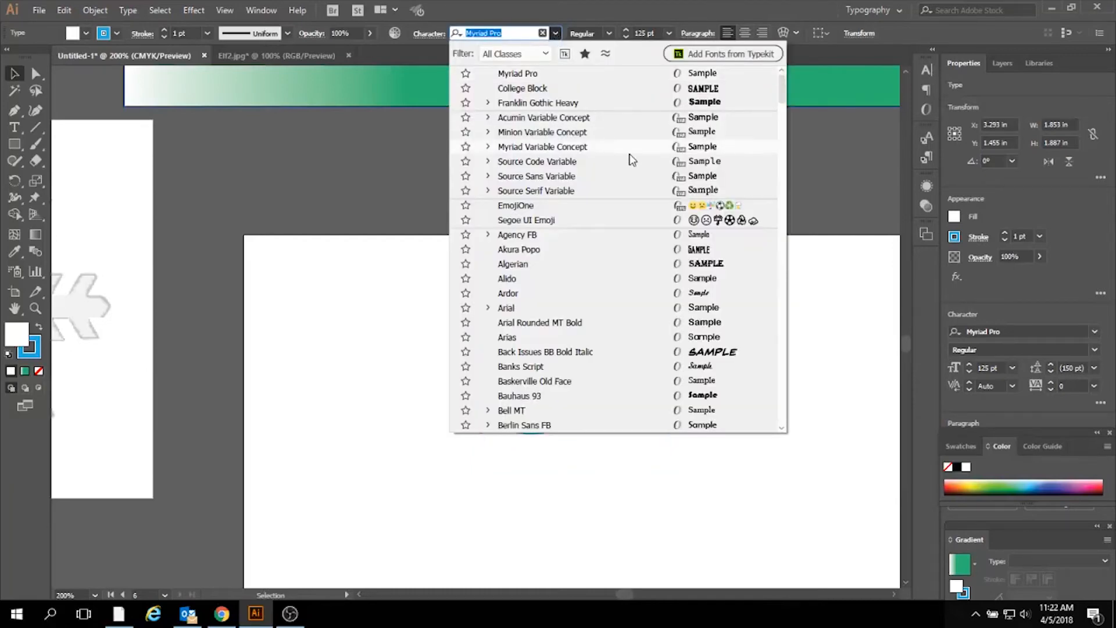
scroll(632, 160, down, 3)
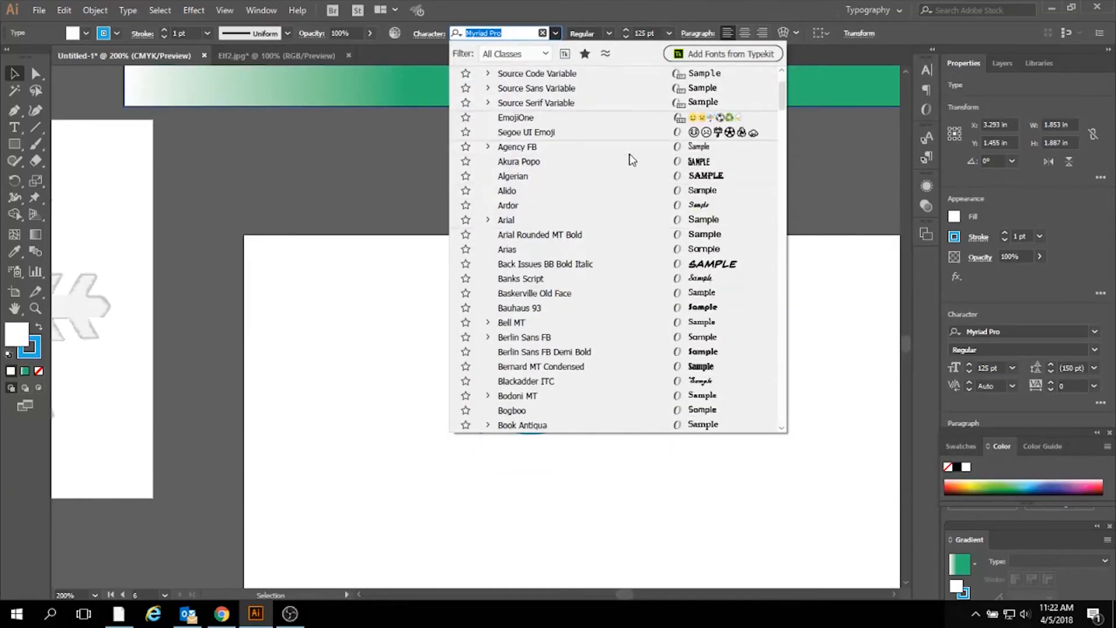
scroll(632, 160, down, 9)
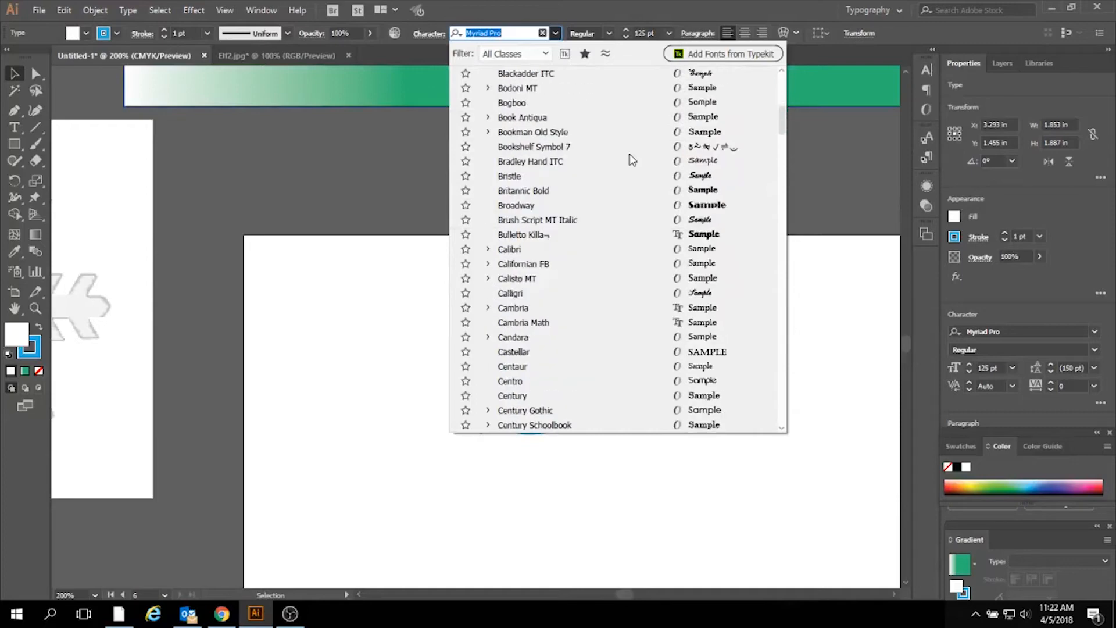
scroll(631, 160, down, 2)
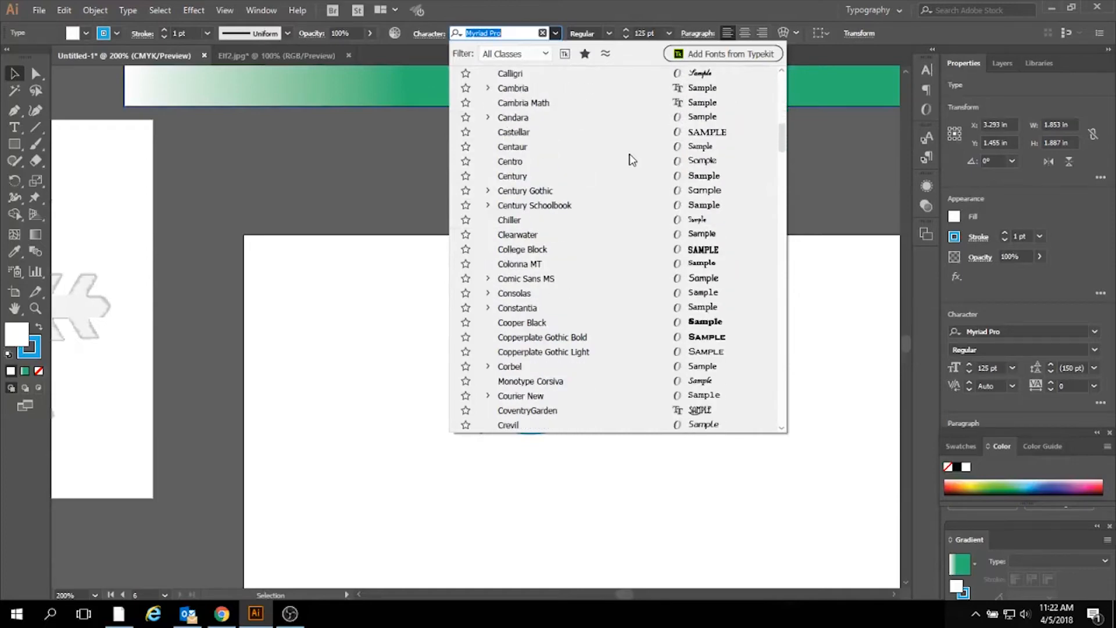
scroll(632, 160, down, 3)
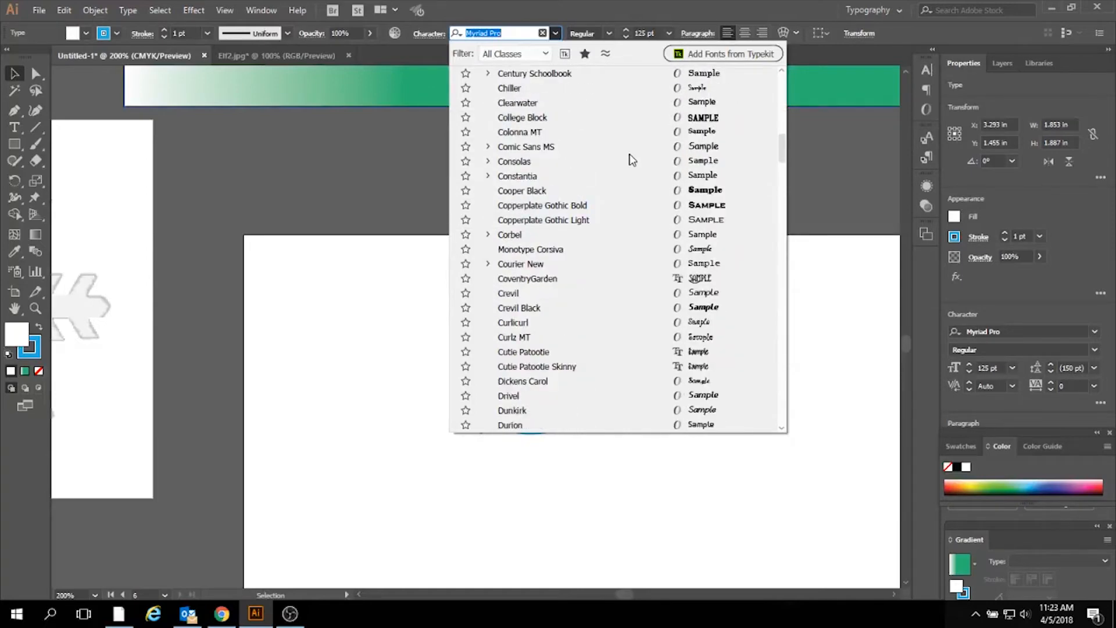
scroll(631, 160, down, 1)
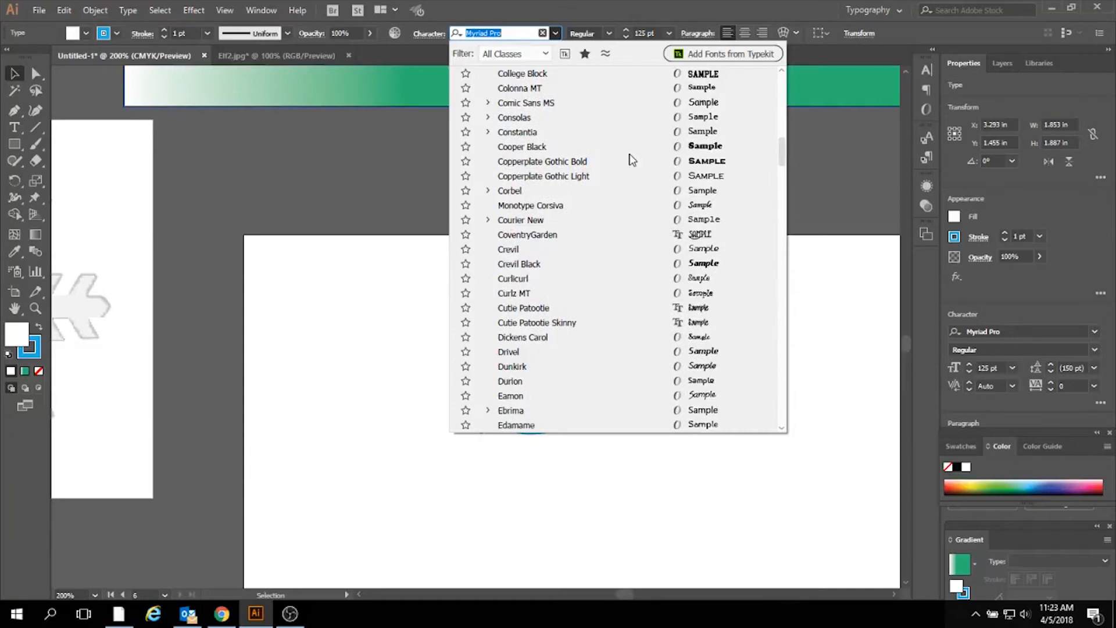
scroll(632, 160, down, 4)
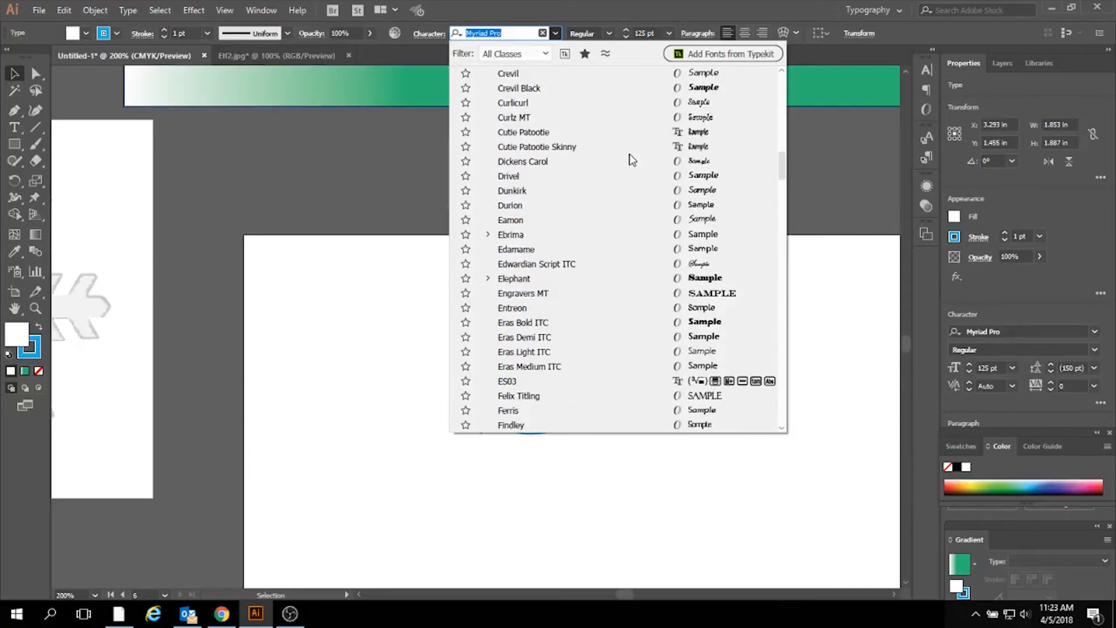
scroll(631, 160, down, 4)
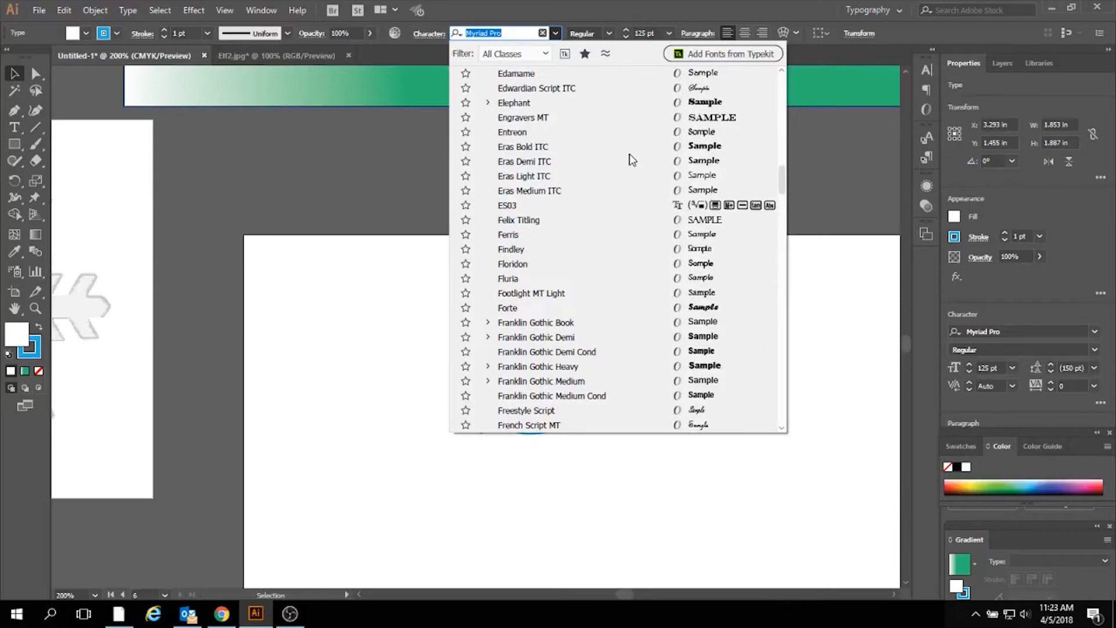
scroll(632, 160, down, 5)
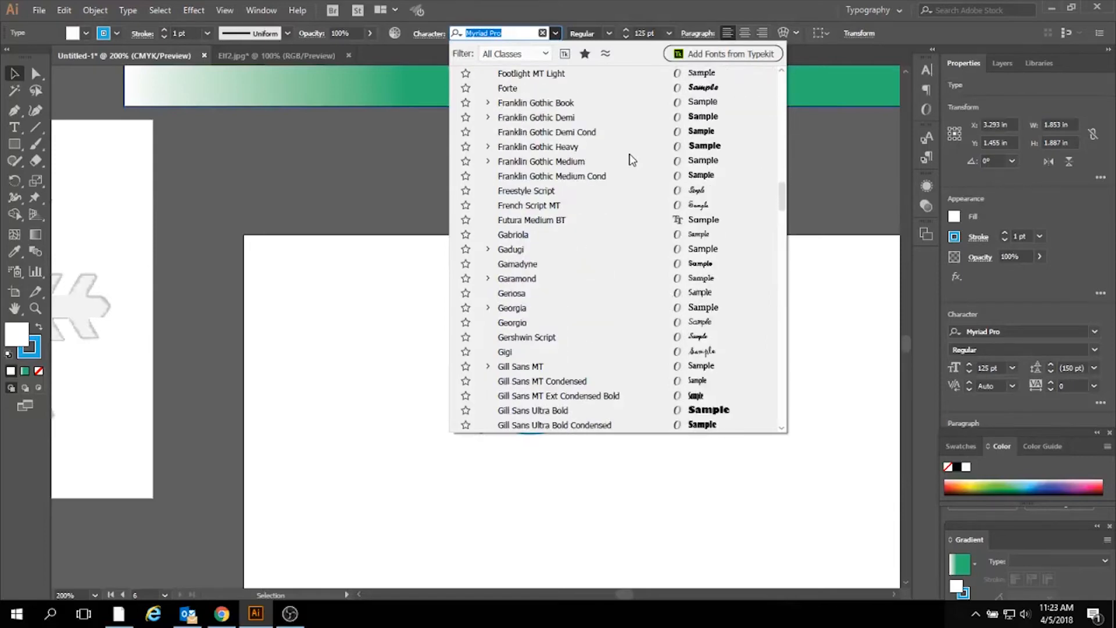
scroll(632, 160, down, 7)
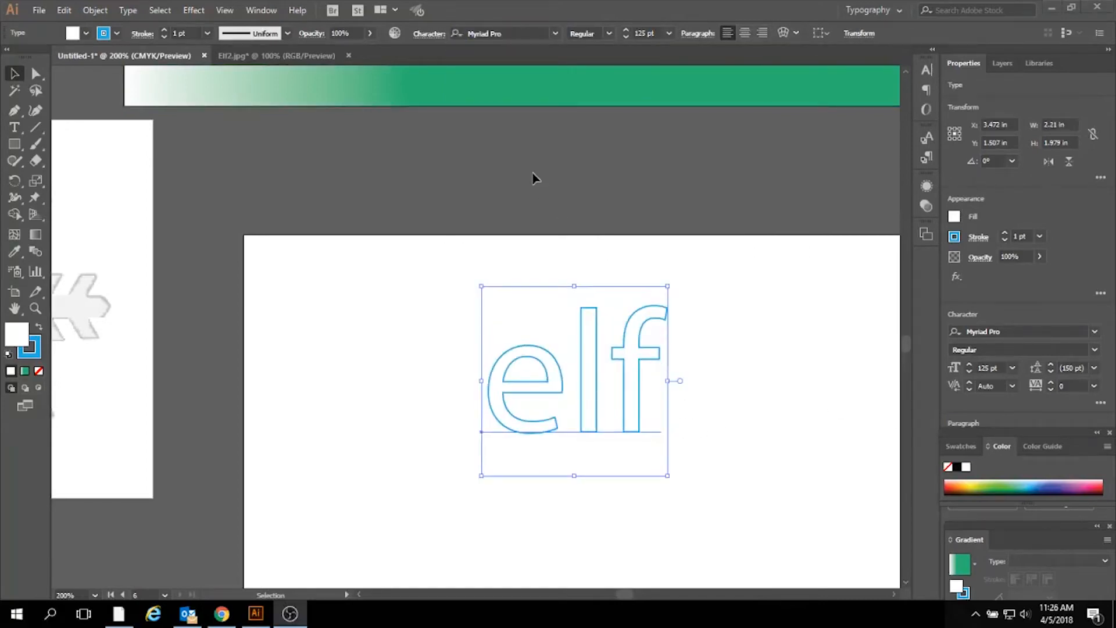
click(556, 33)
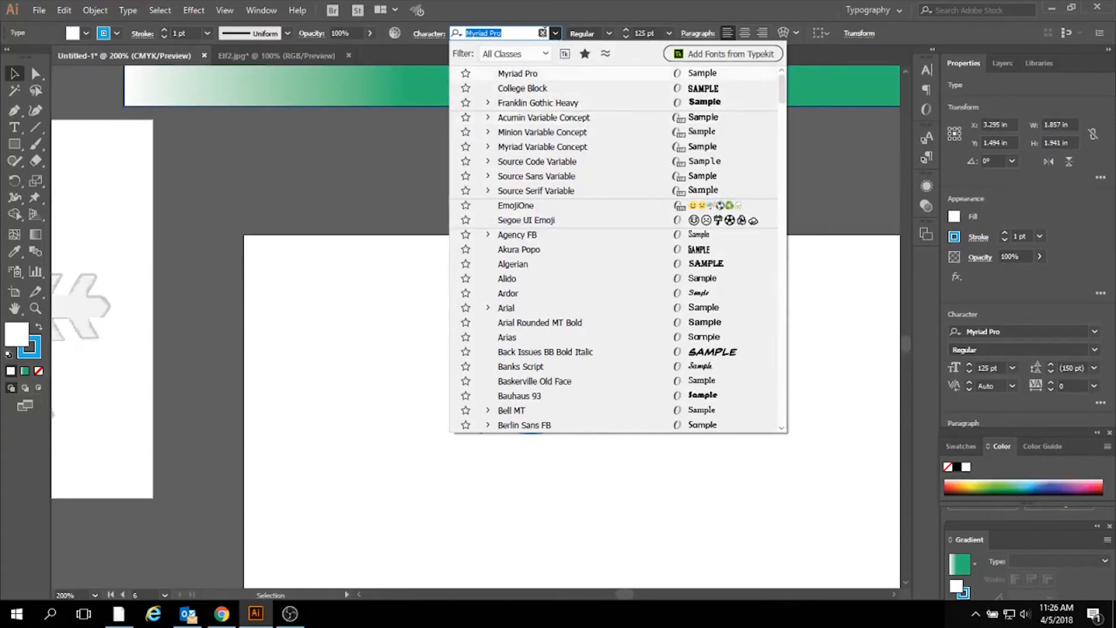
click(557, 34)
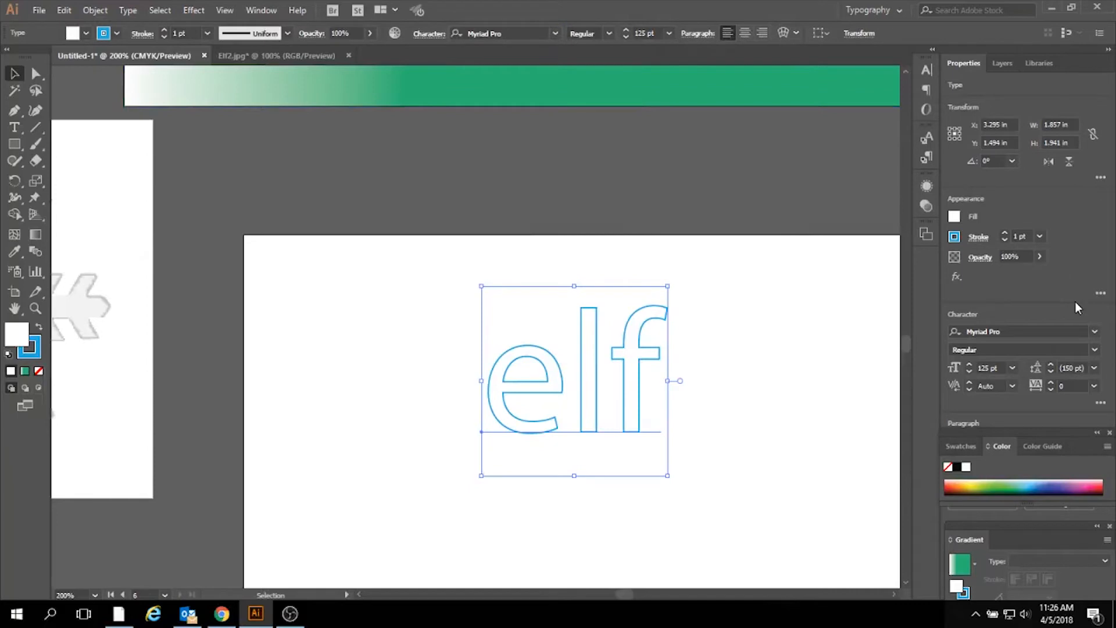
- Preview different fonts on the elf text and apply the Frosty font
click(1094, 332)
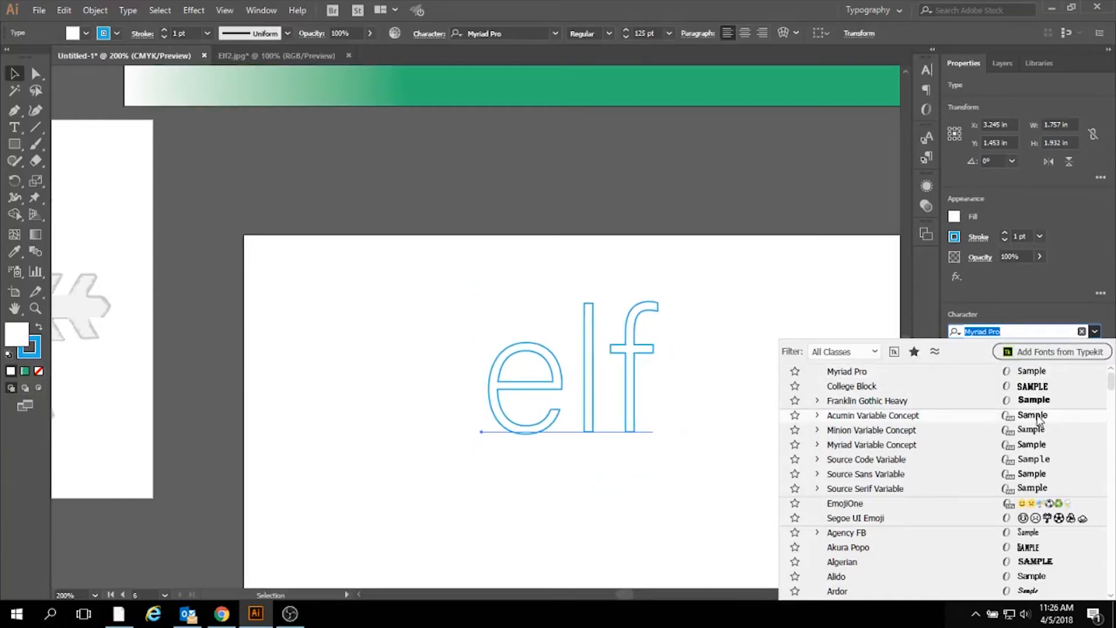
scroll(1034, 420, down, 3)
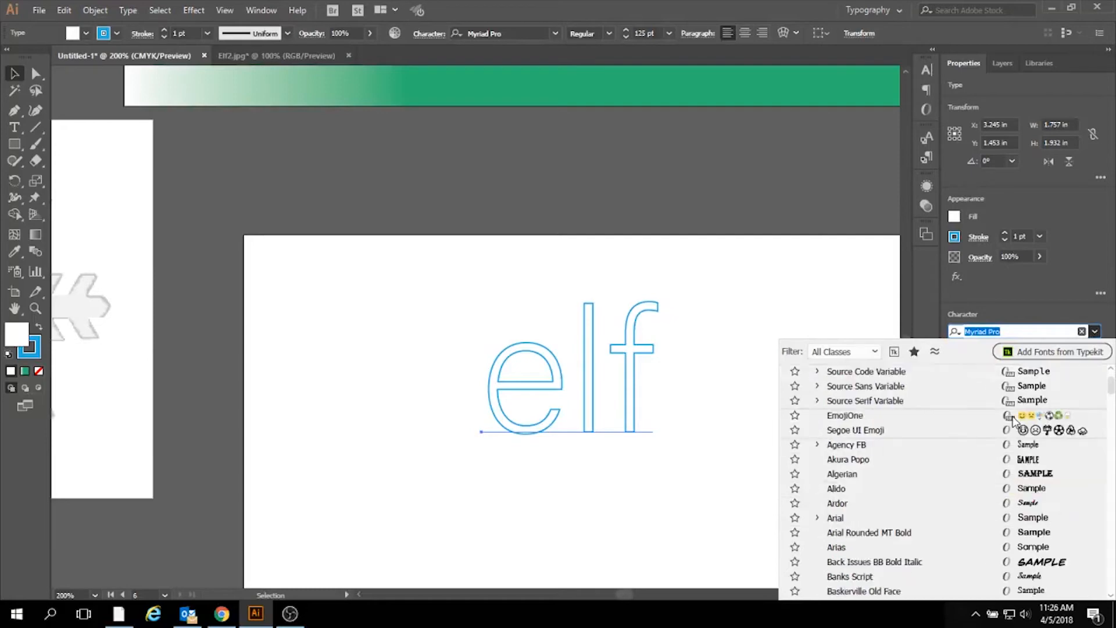
scroll(1014, 420, down, 1)
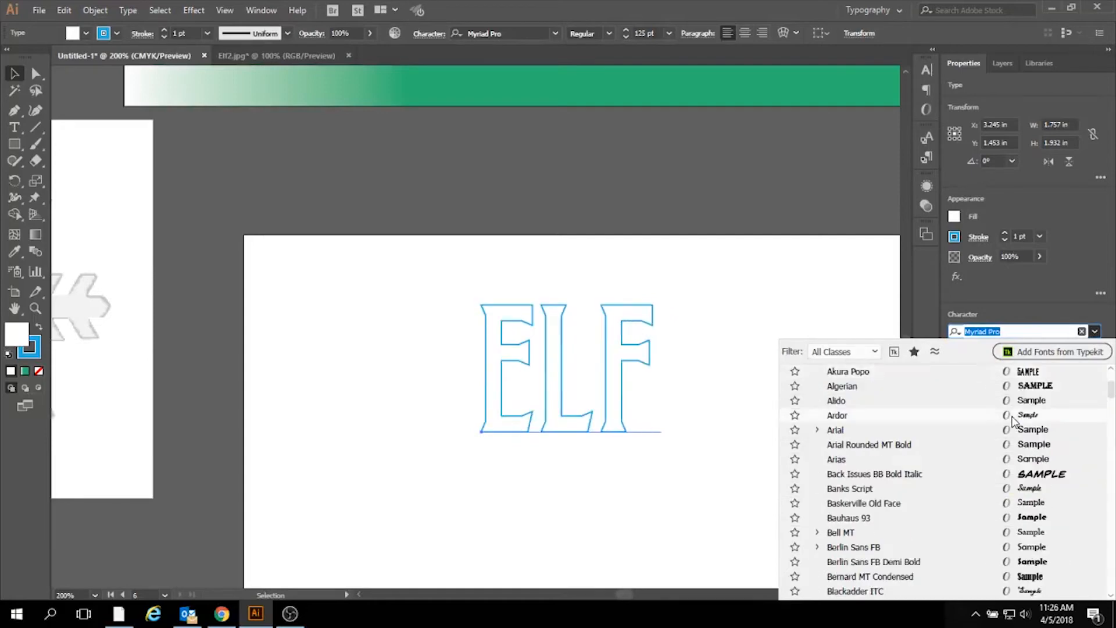
scroll(1015, 420, down, 1)
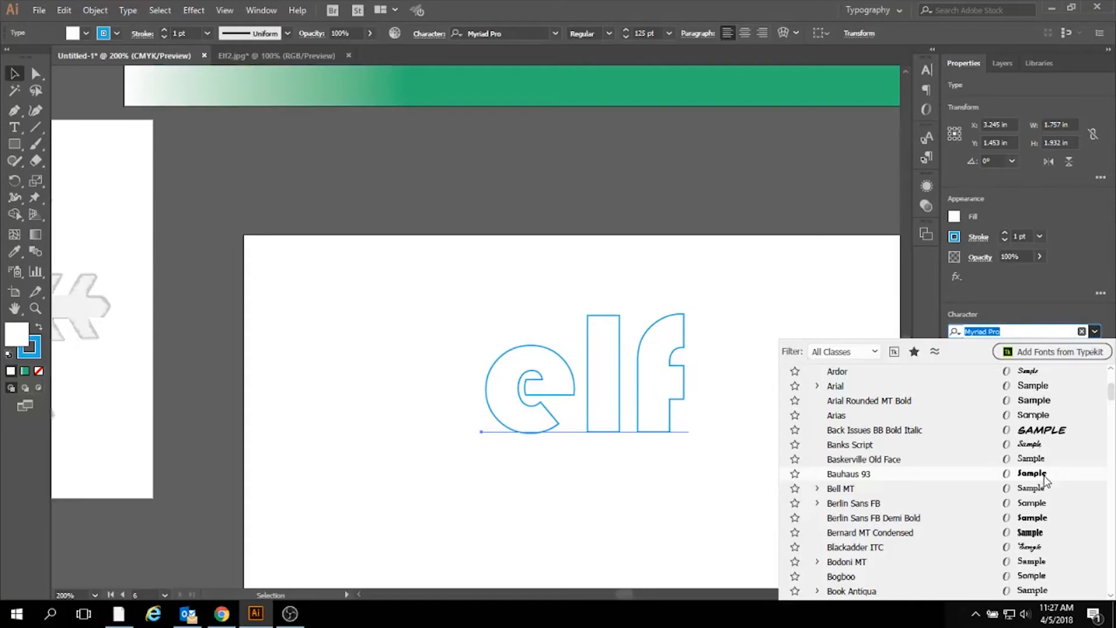
scroll(1045, 480, down, 4)
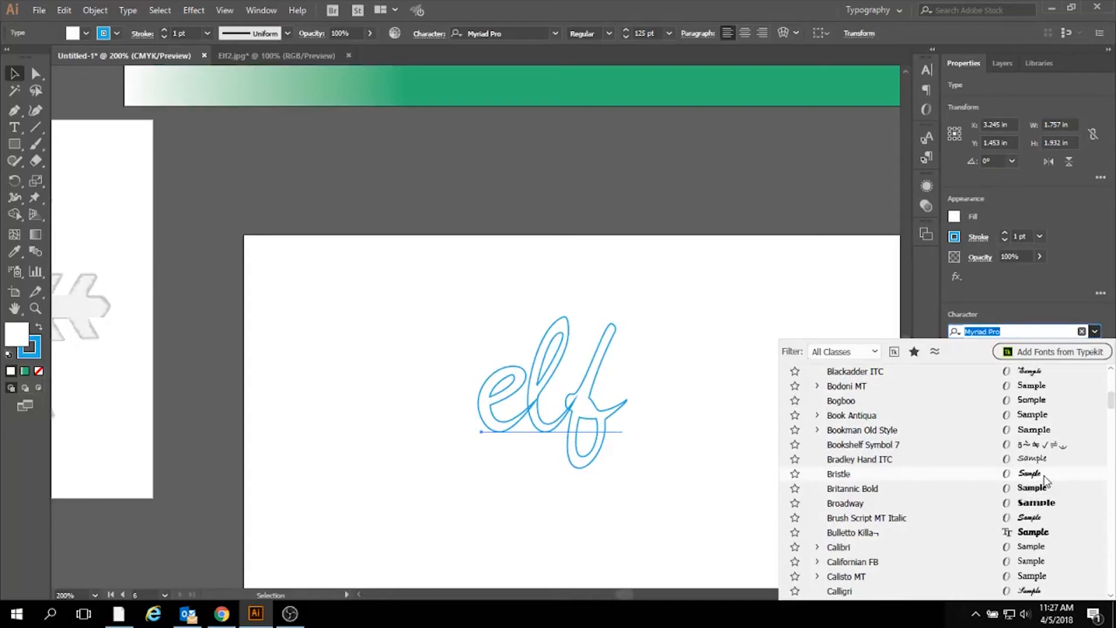
scroll(1045, 482, down, 7)
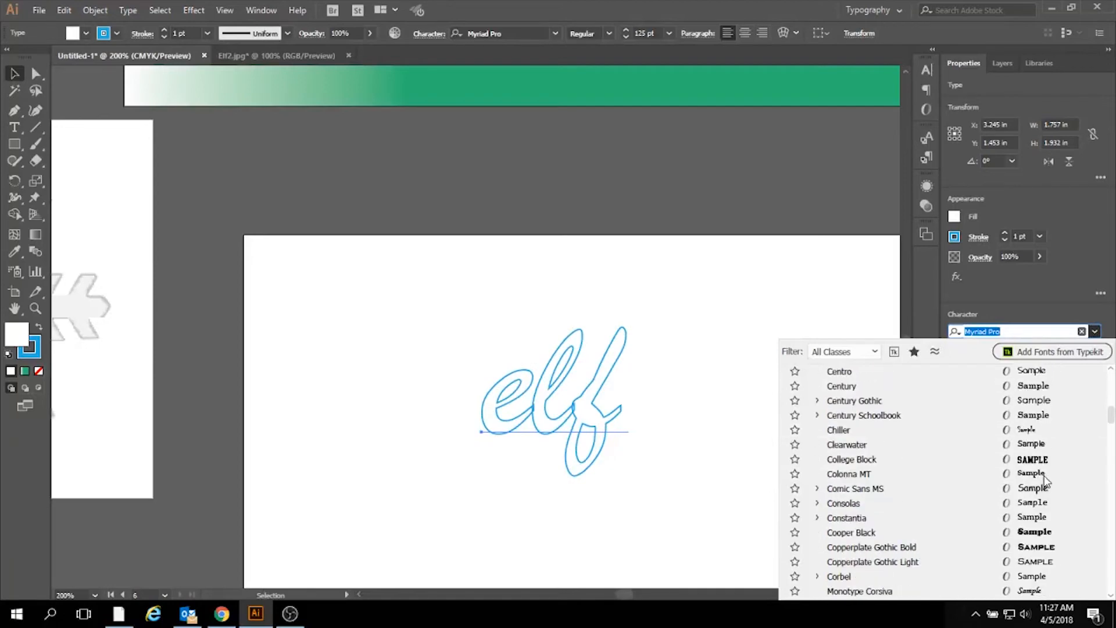
scroll(1044, 482, down, 9)
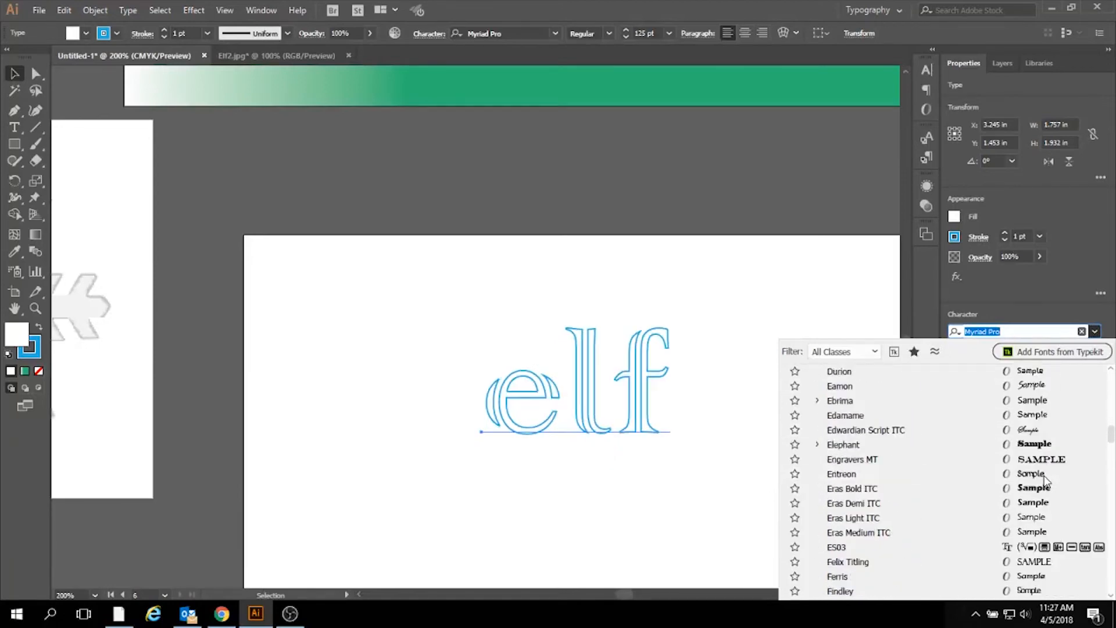
scroll(1045, 482, down, 3)
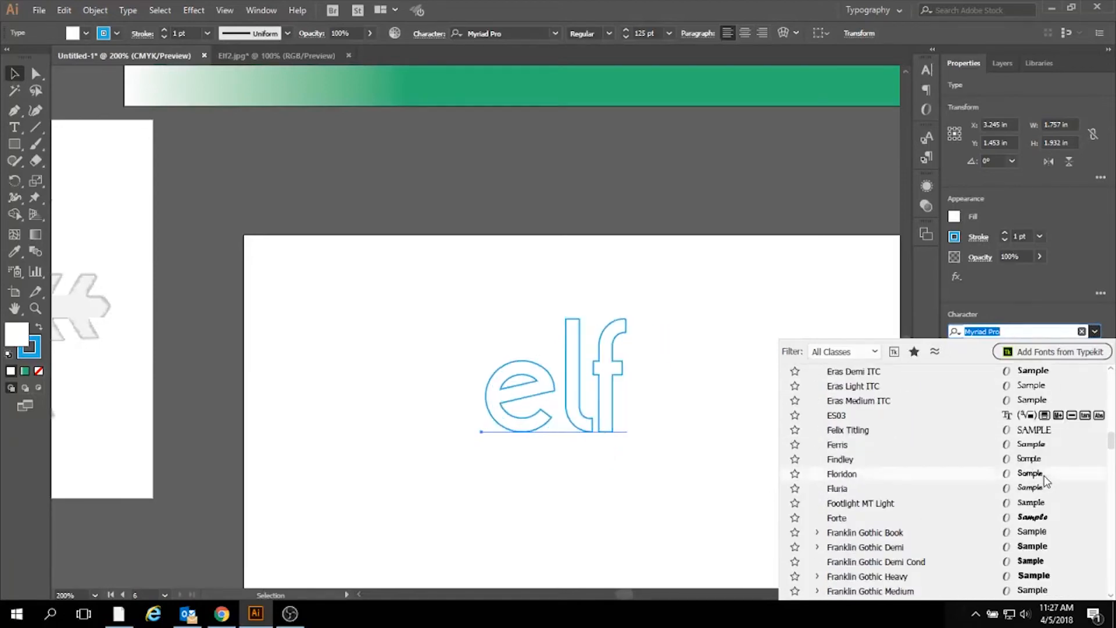
scroll(1044, 481, down, 6)
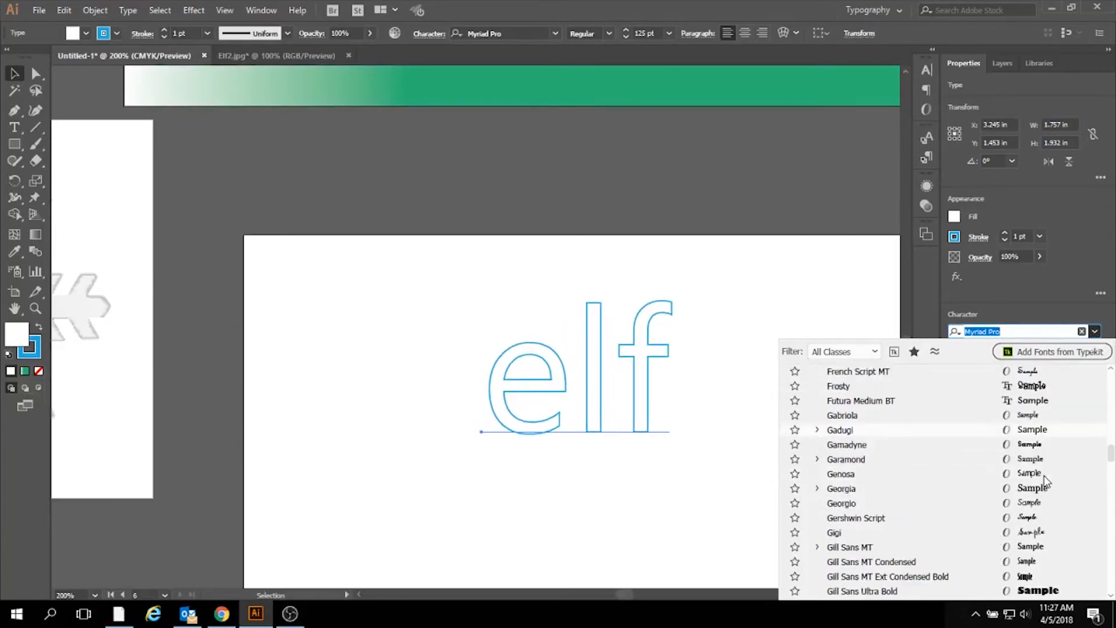
scroll(1044, 481, down, 4)
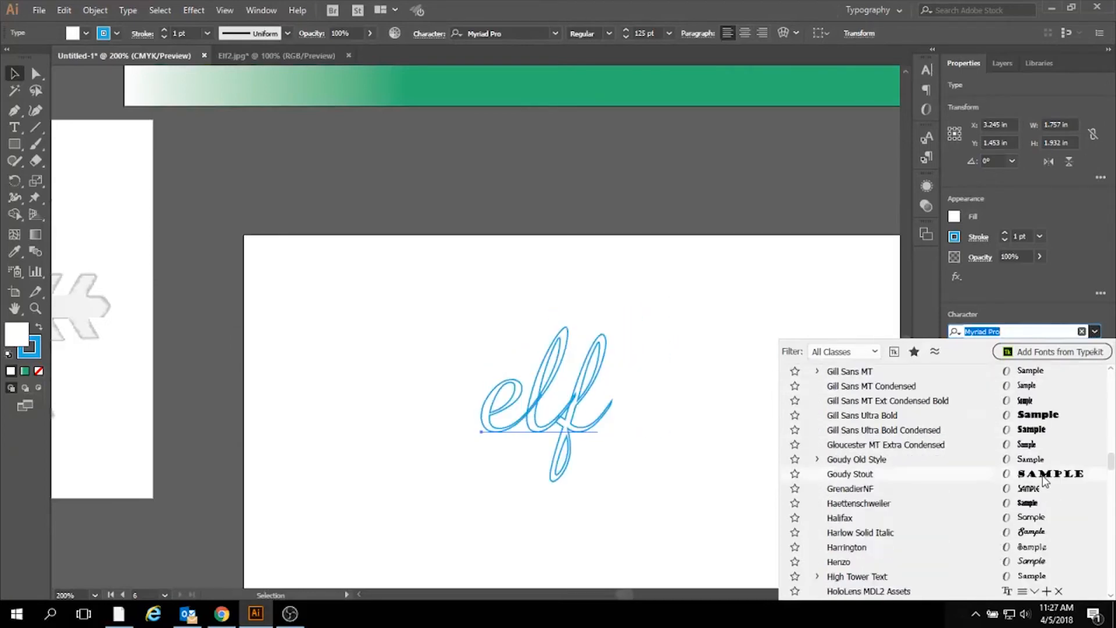
scroll(1041, 476, up, 5)
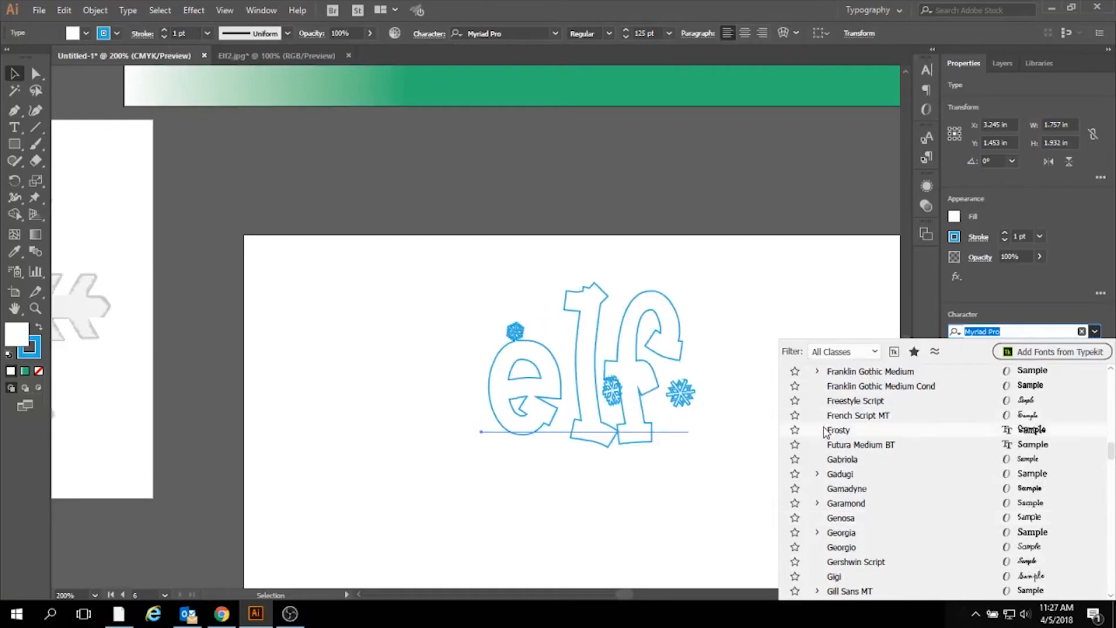
click(1039, 431)
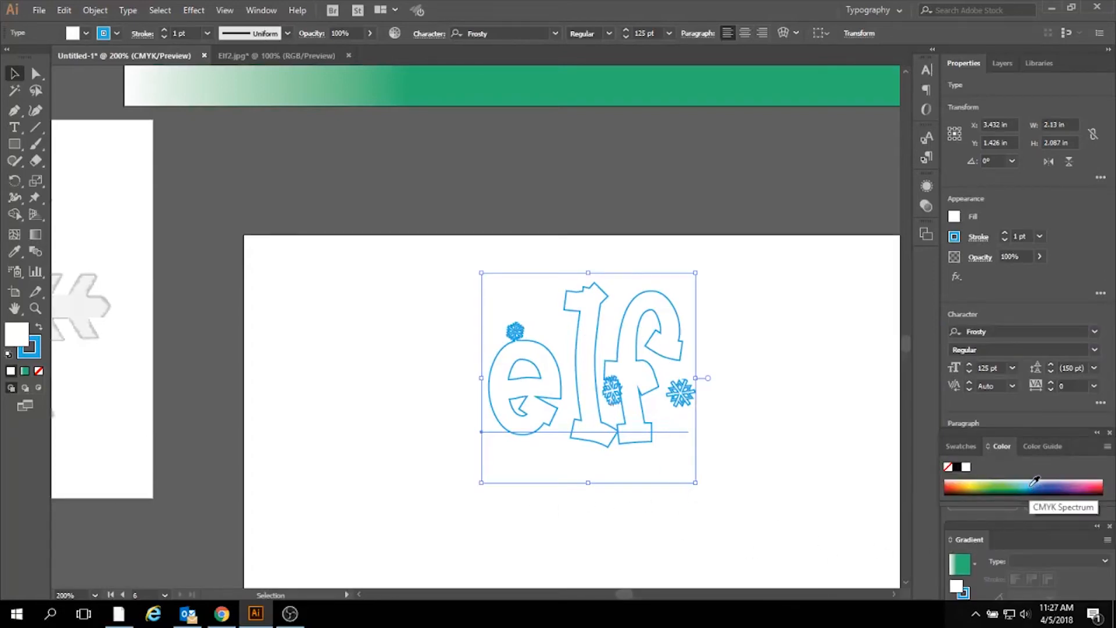
- Give the elf text a bright blue fill and a very light gray stroke
click(955, 217)
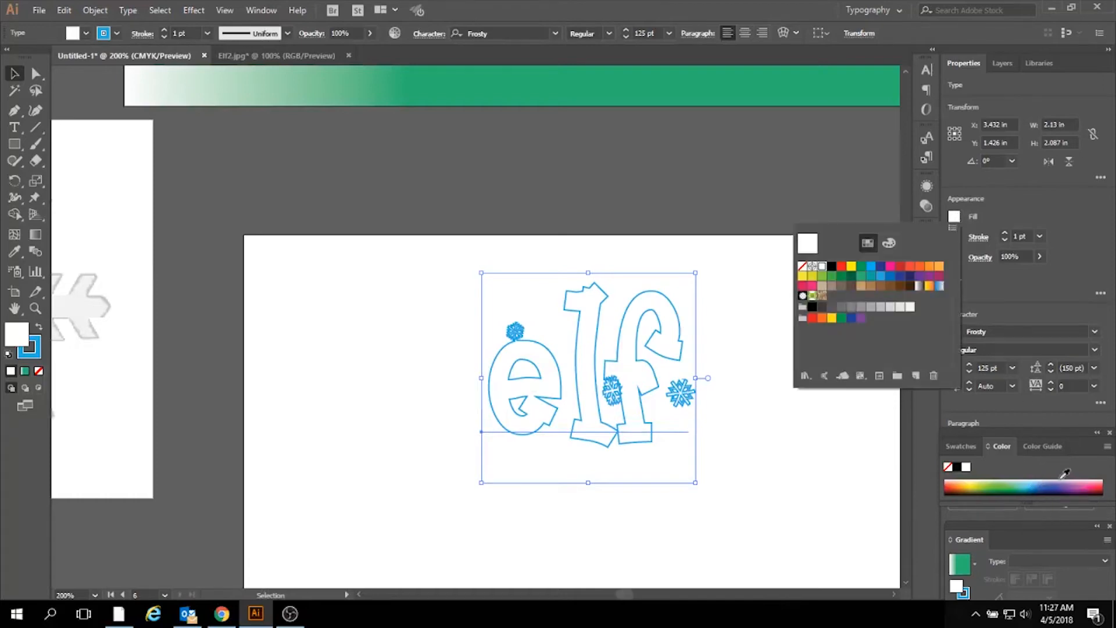
click(881, 277)
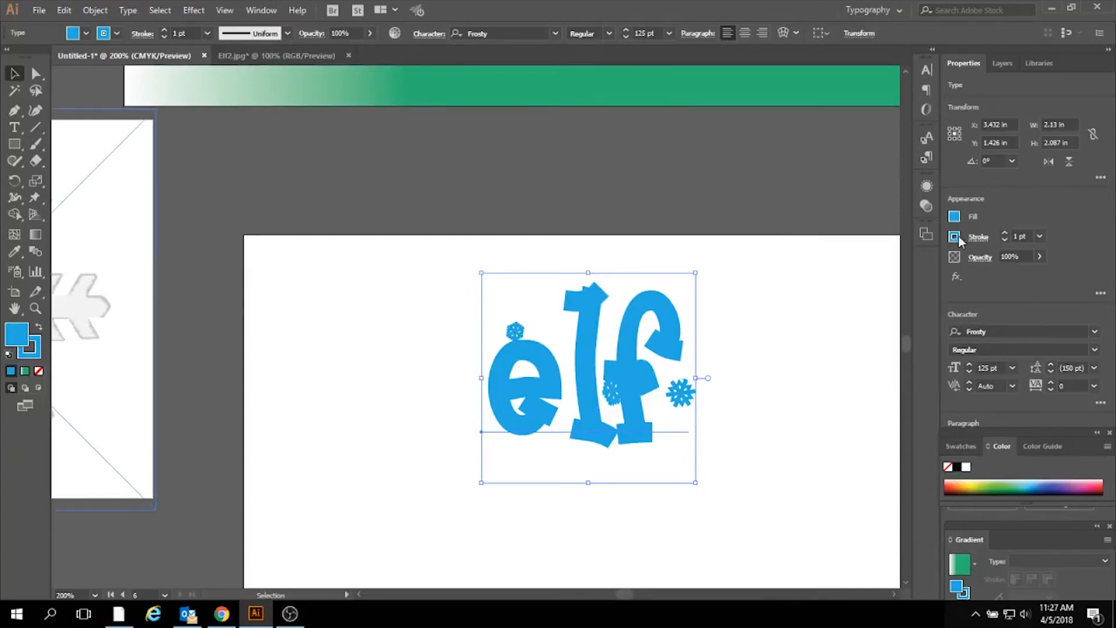
click(954, 237)
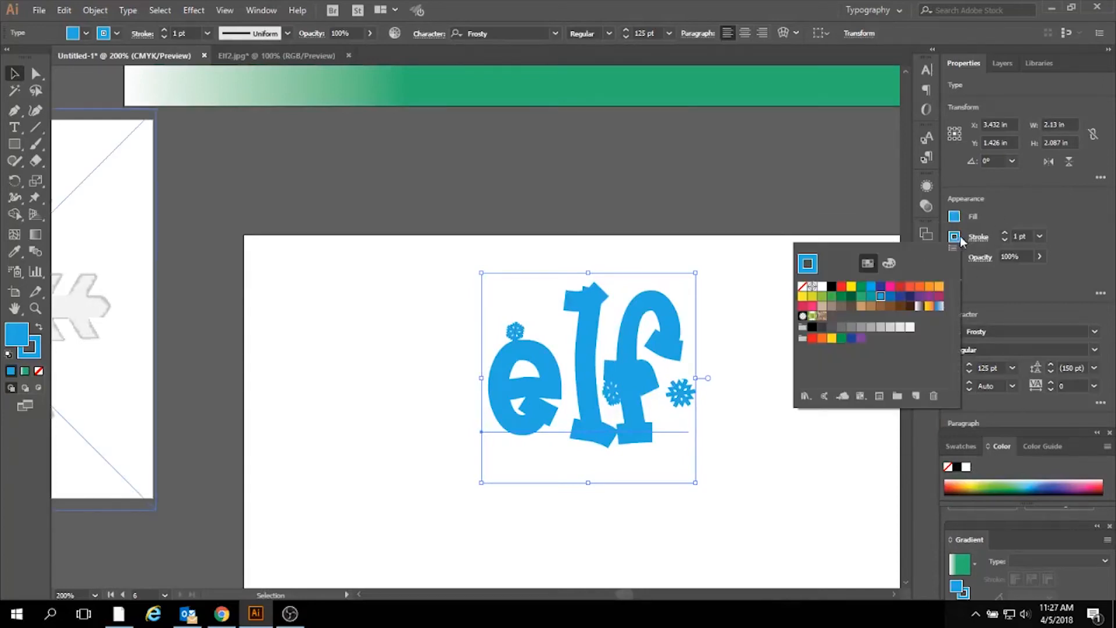
click(910, 326)
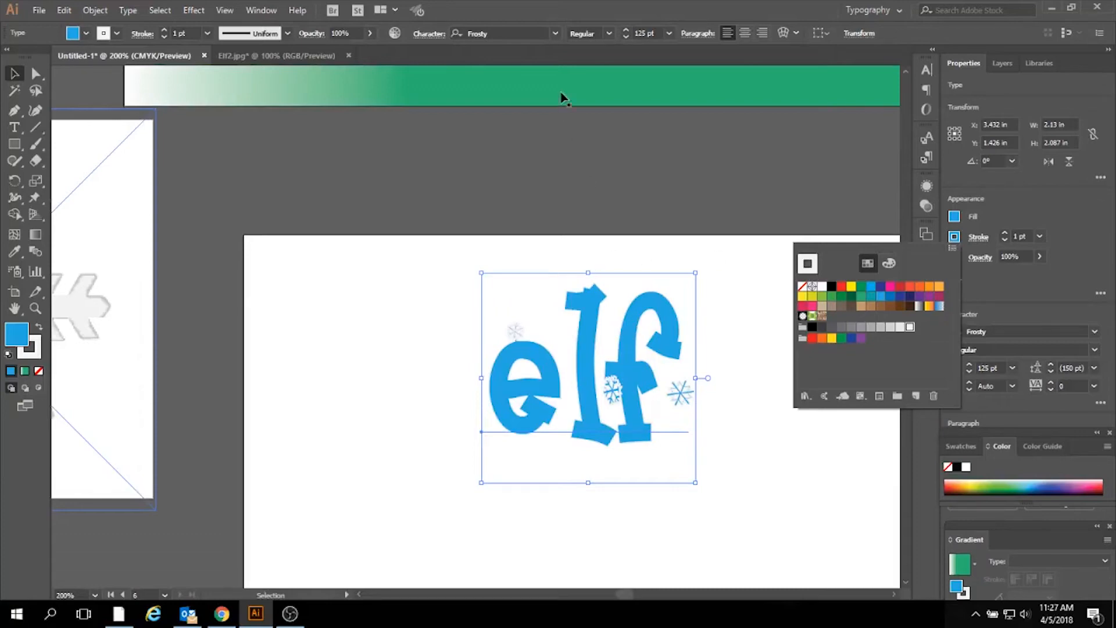
click(435, 448)
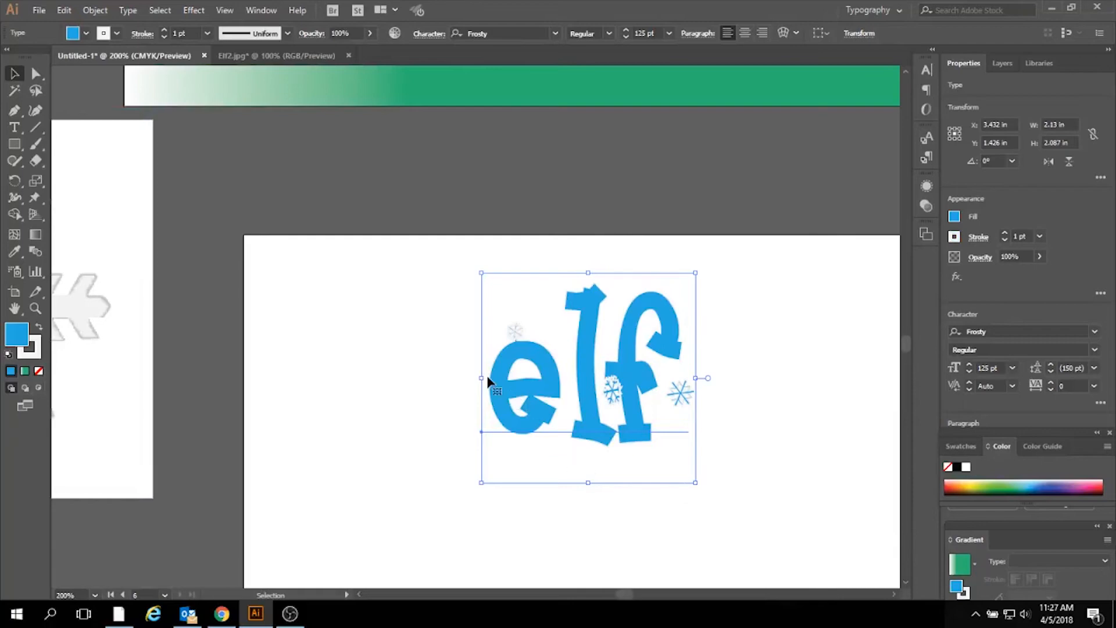
- Stretch the elf text horizontally on both sides to about 3.43 in wide, keeping its height
drag(481, 378, 413, 377)
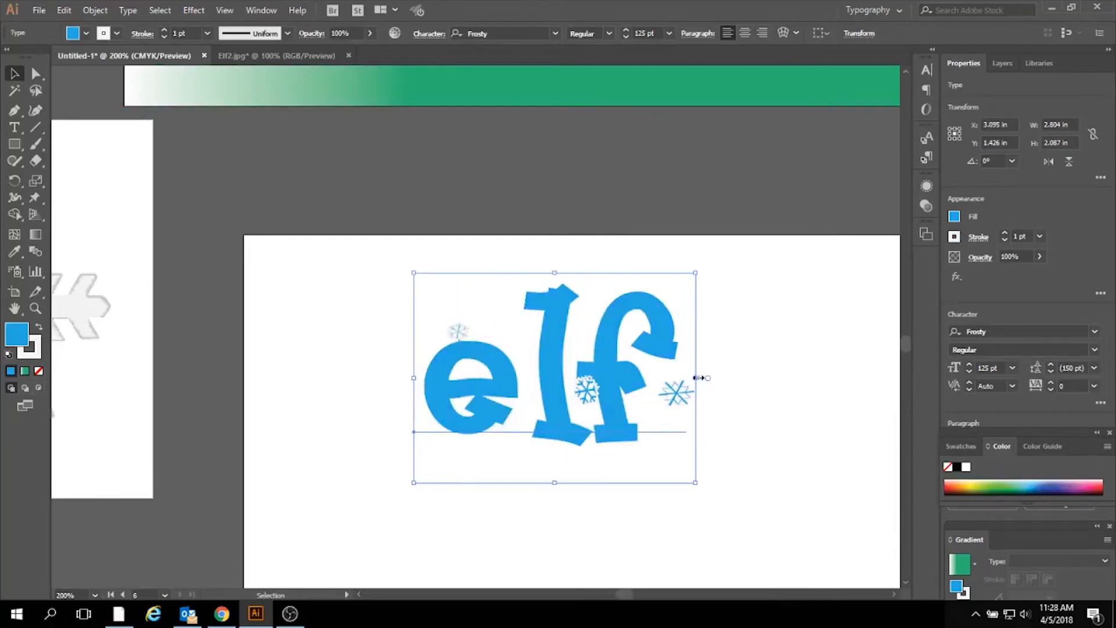
drag(695, 377, 760, 375)
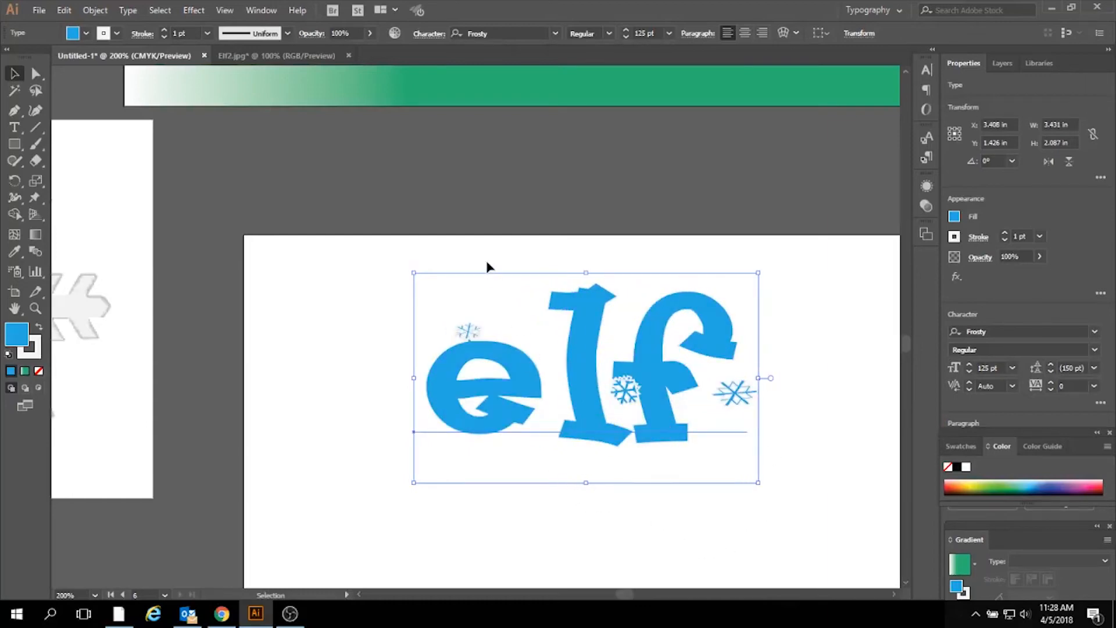
- Add a drop shadow to the elf text in Multiply mode with 75% opacity, 0.1 in offsets and 0.07 in blur
click(194, 11)
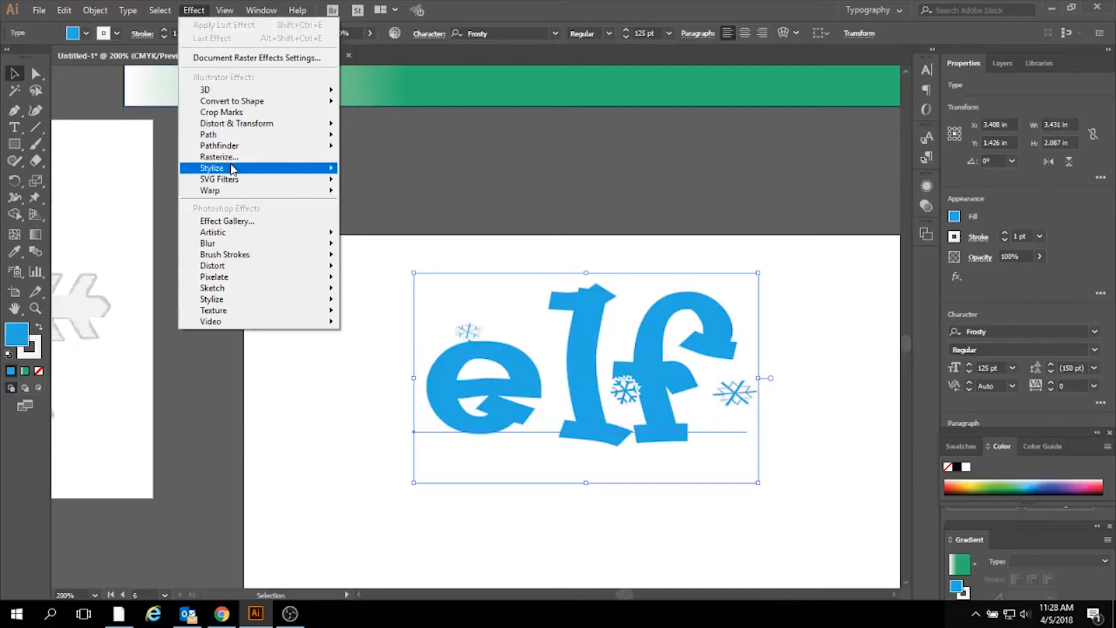
mouse_move(231, 168)
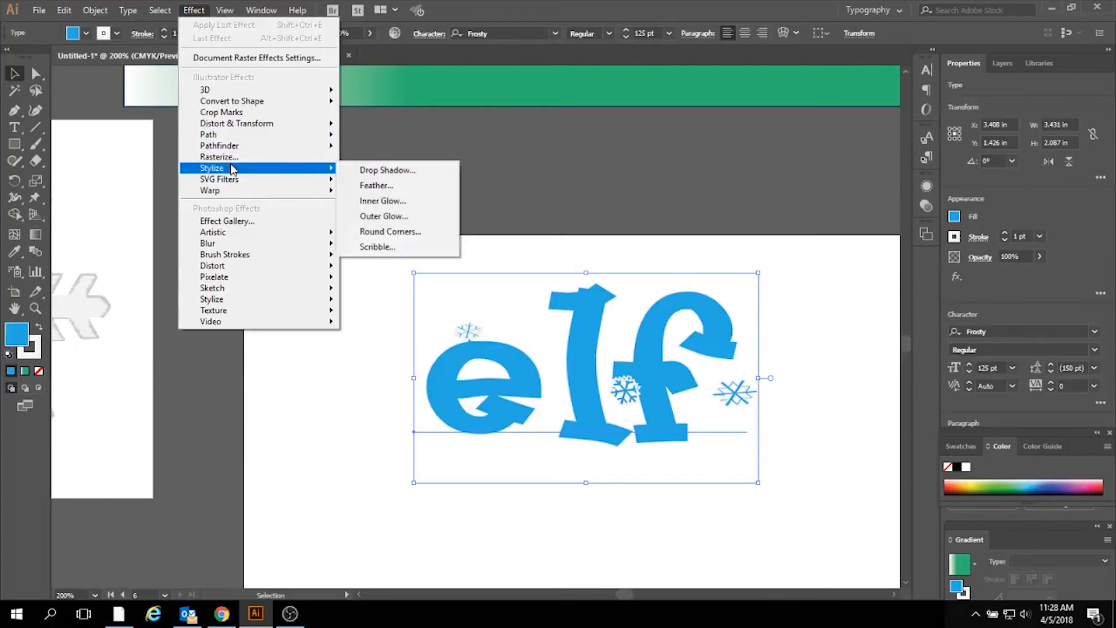
click(414, 171)
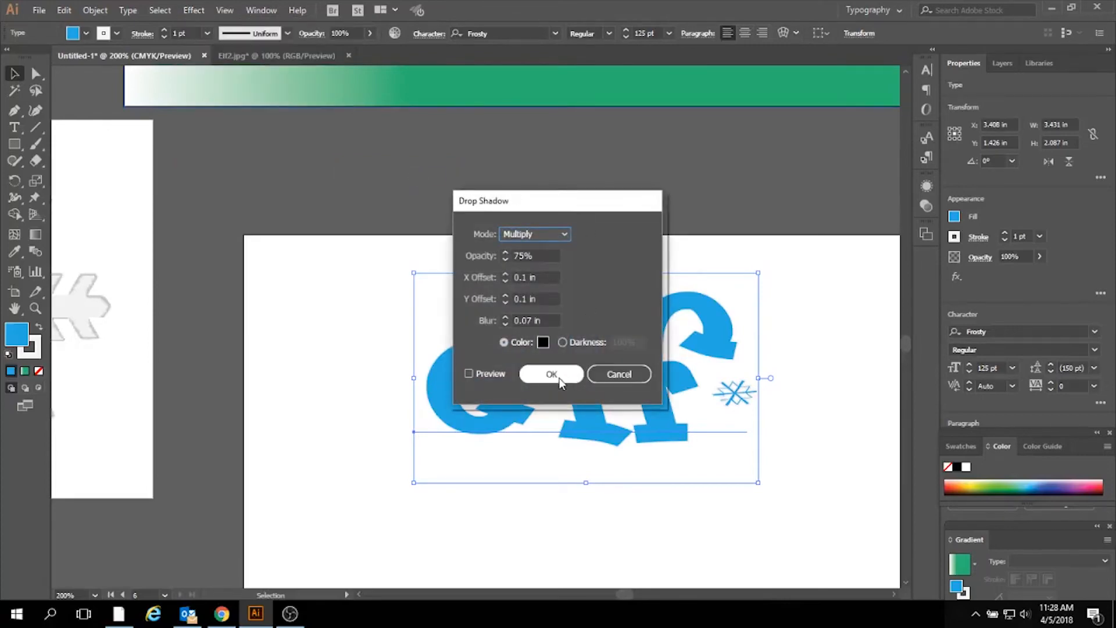
click(552, 374)
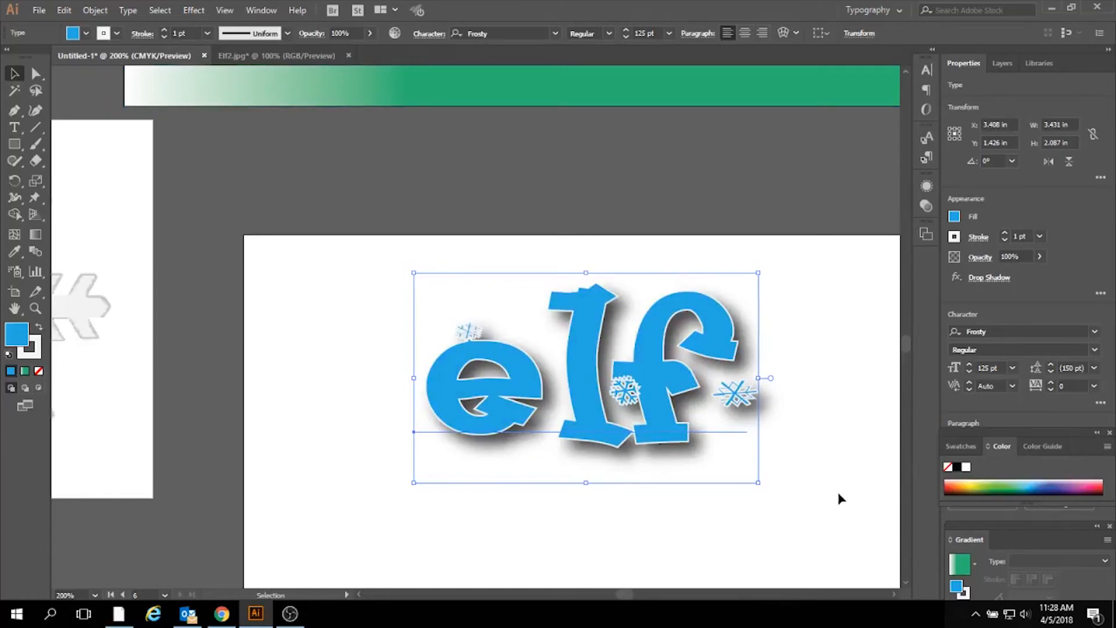
- Place a copy of the shadowed elf text on the poster, beside the elf silhouette's feet and below the snowflakes
key(ctrl+minus)
key(ctrl+minus)
key(ctrl+minus)
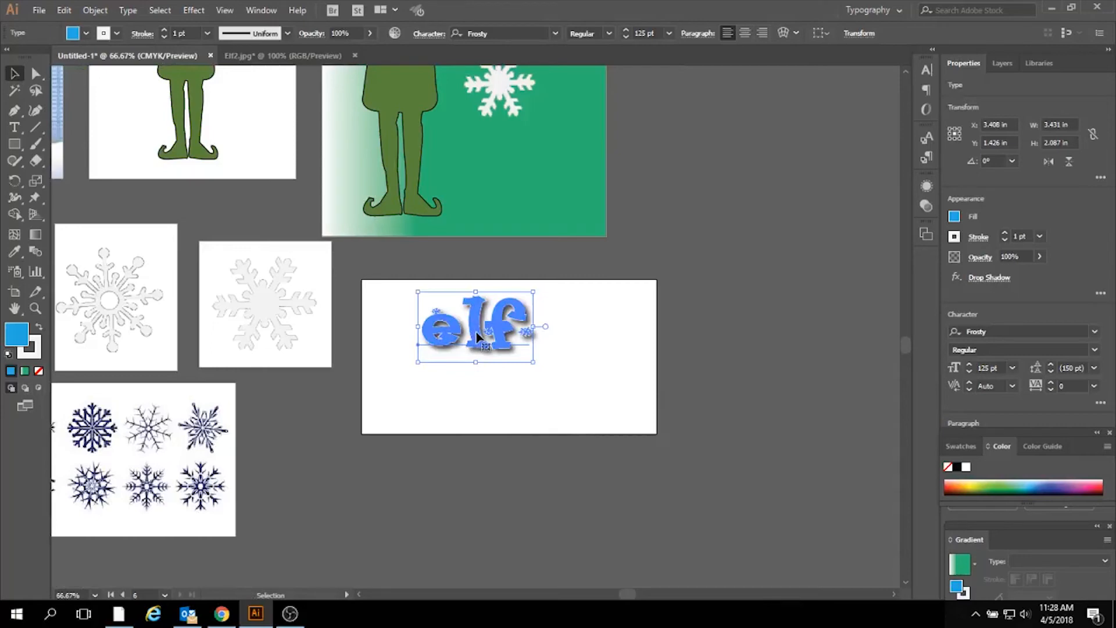
click(474, 530)
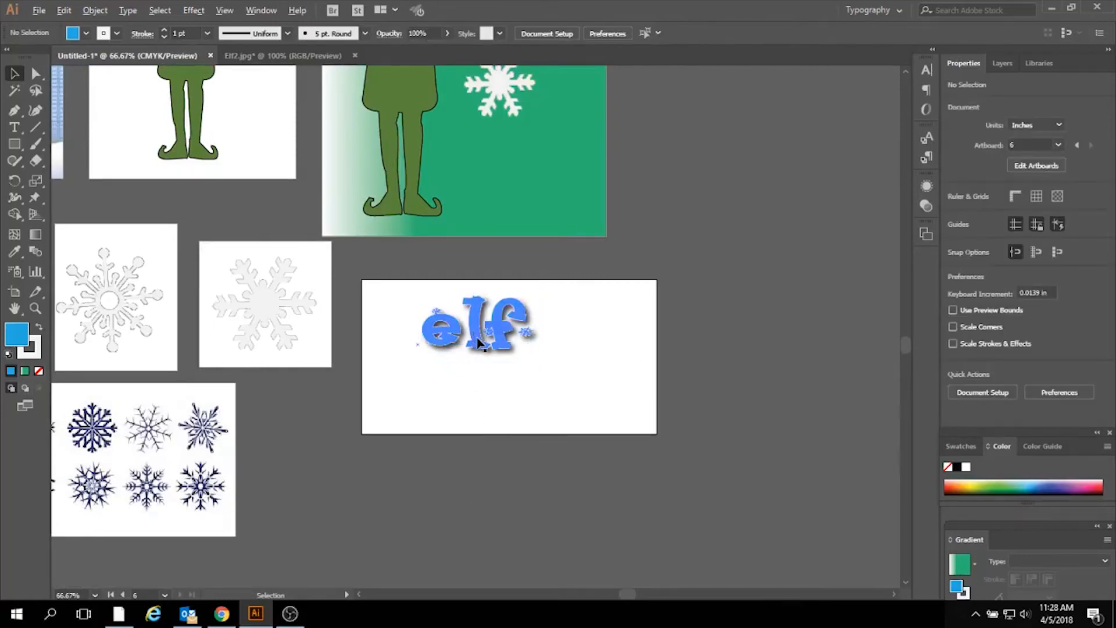
drag(476, 343, 514, 198)
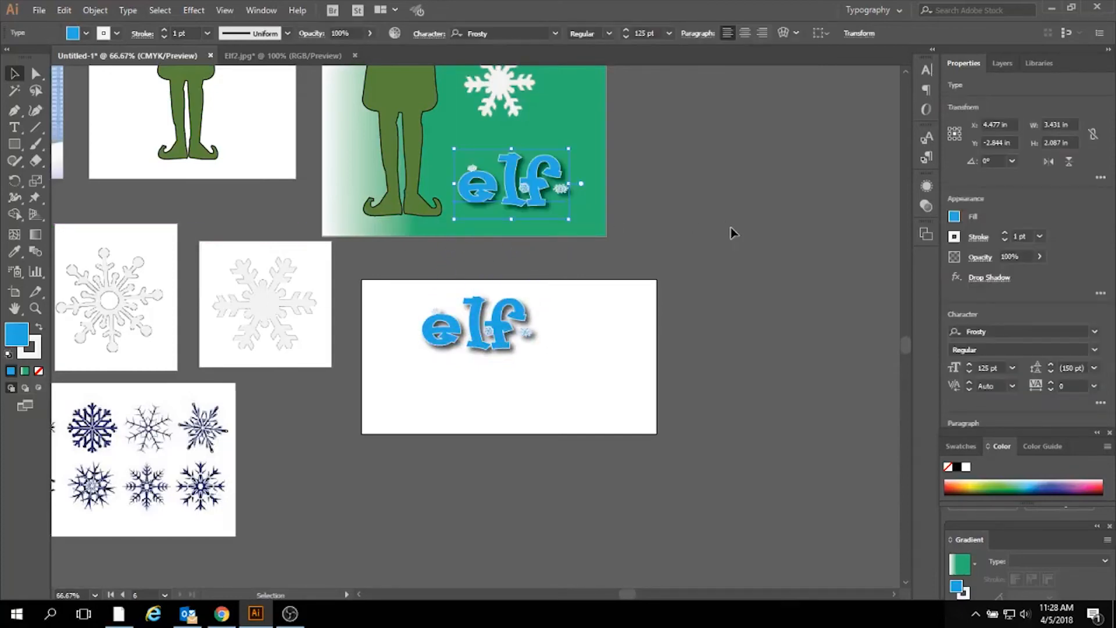
click(730, 229)
- Replace the gradient fill of the poster's background rectangle with solid light blue 1DD9F2
scroll(747, 490, up, 2)
scroll(750, 489, up, 6)
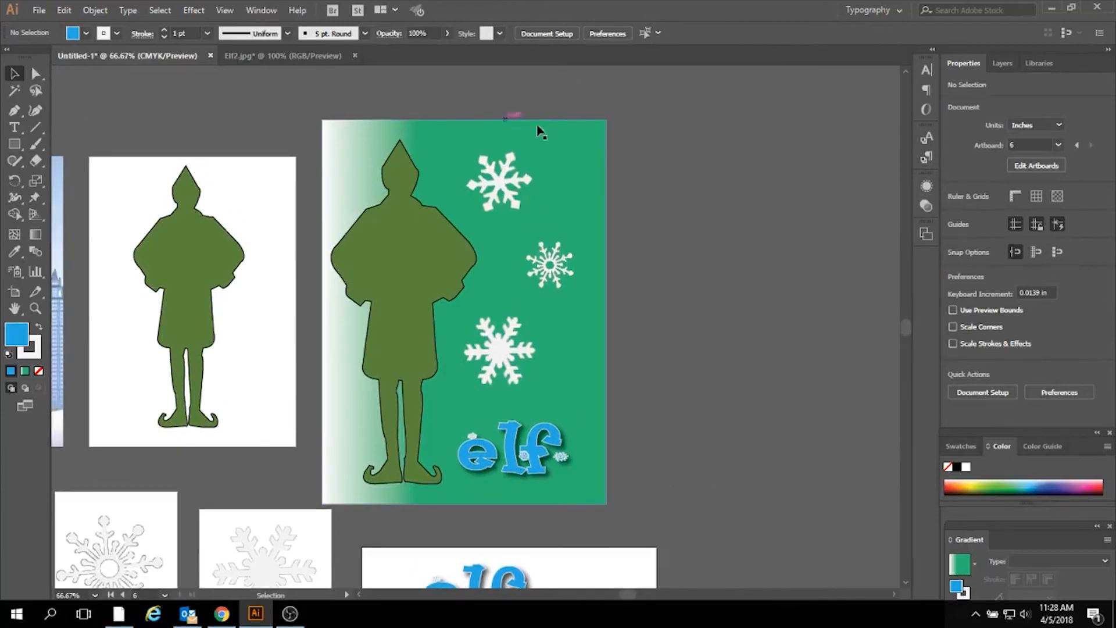
click(586, 150)
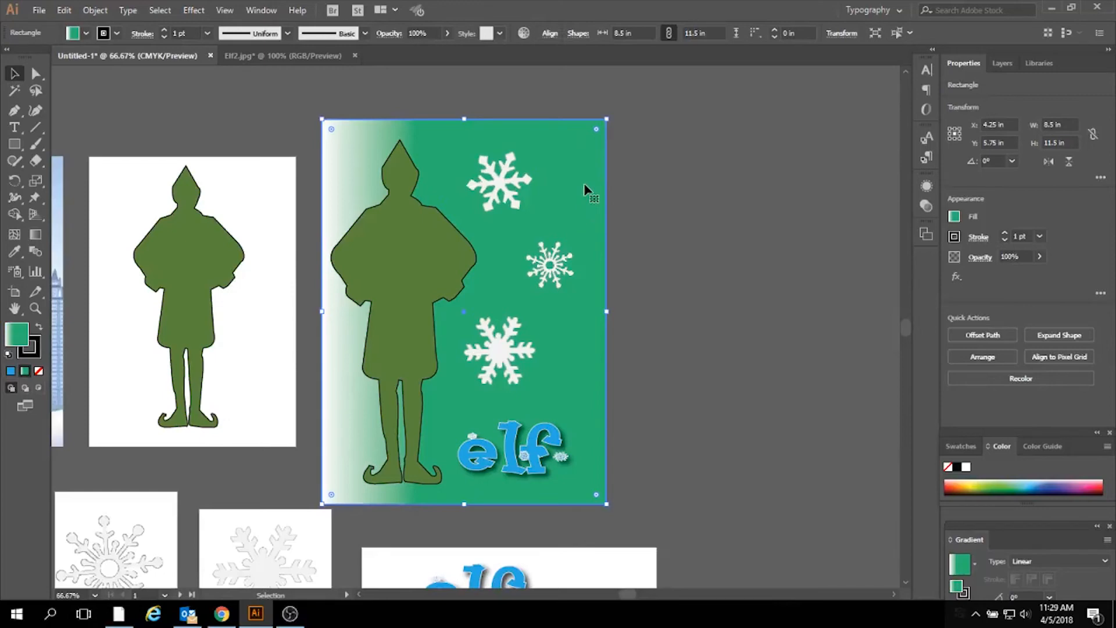
double_click(19, 342)
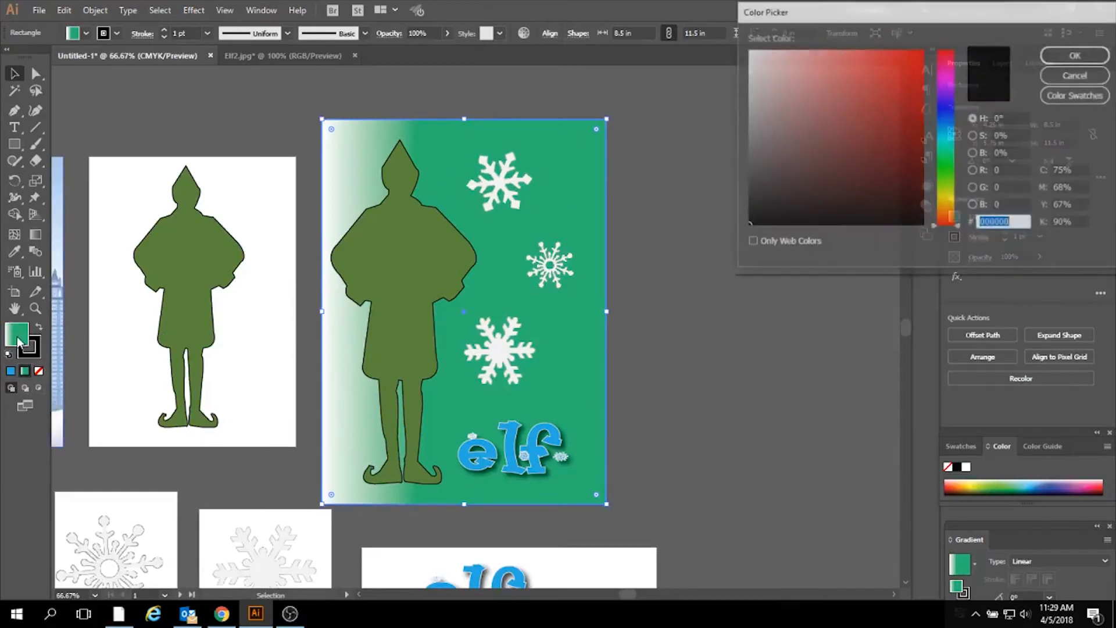
click(949, 135)
click(903, 57)
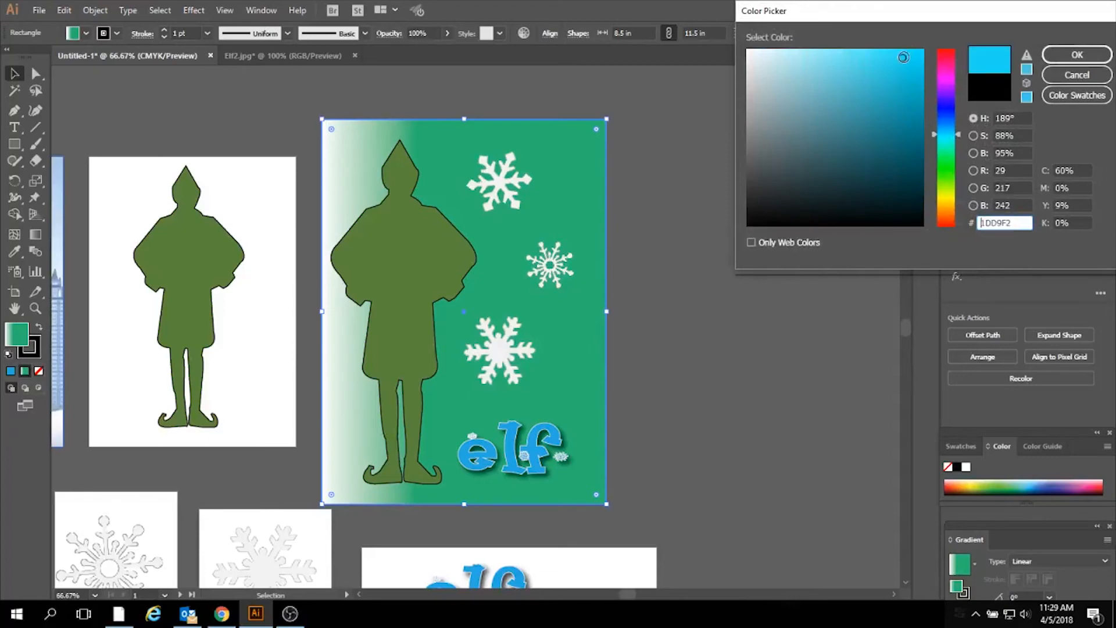
click(1077, 56)
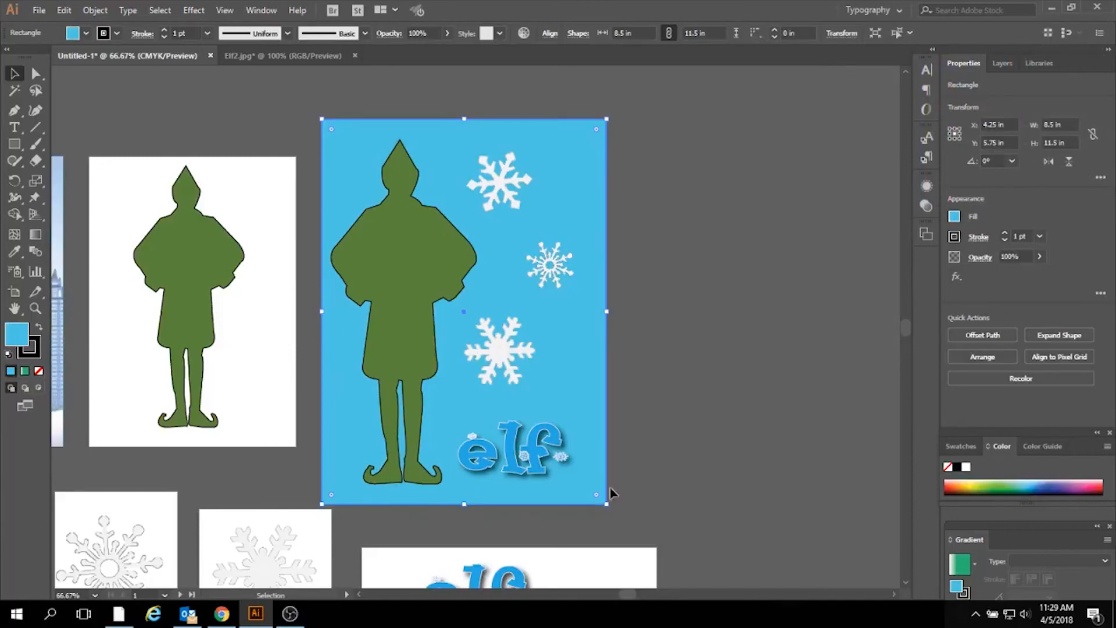
- Nudge the poster's elf title slightly up and to the right, to about X 5.965 in and Y 9.823 in
drag(535, 459, 542, 450)
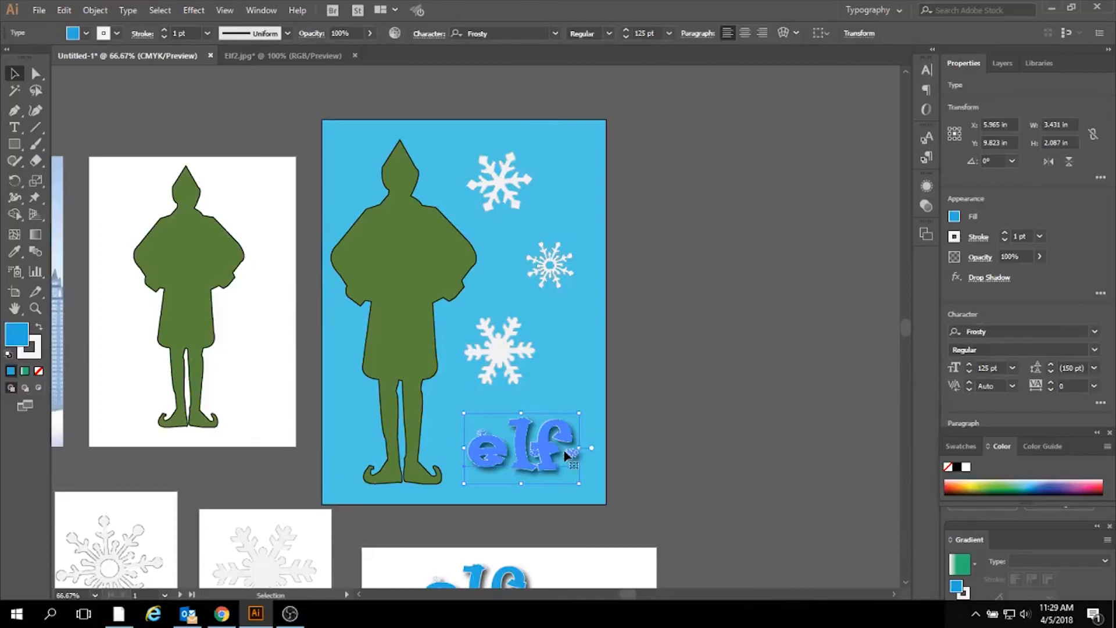
scroll(521, 454, down, 5)
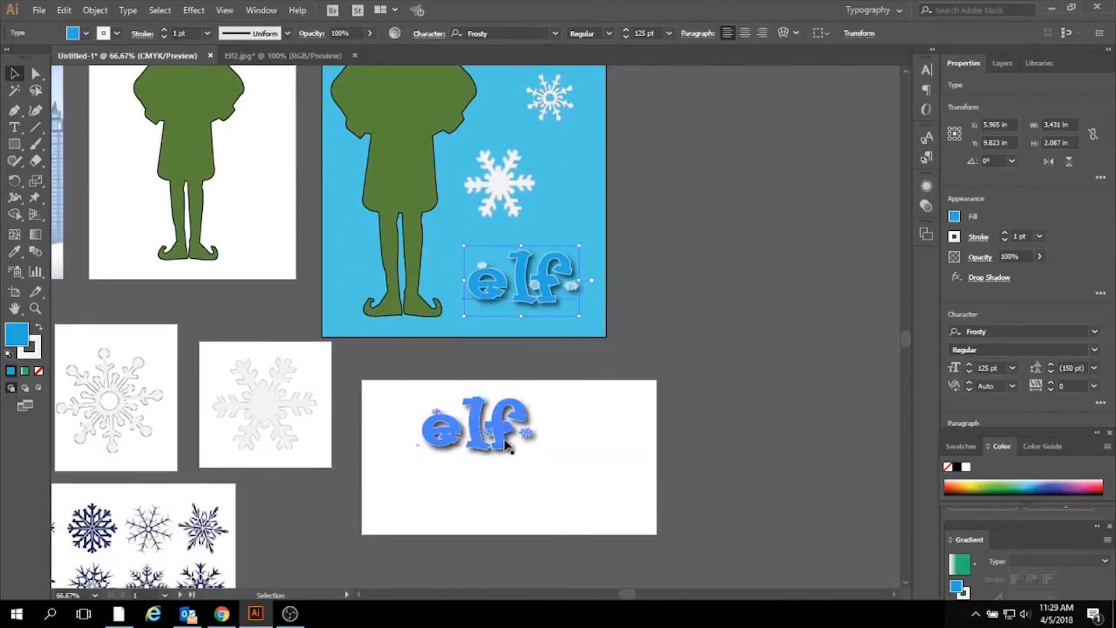
click(500, 440)
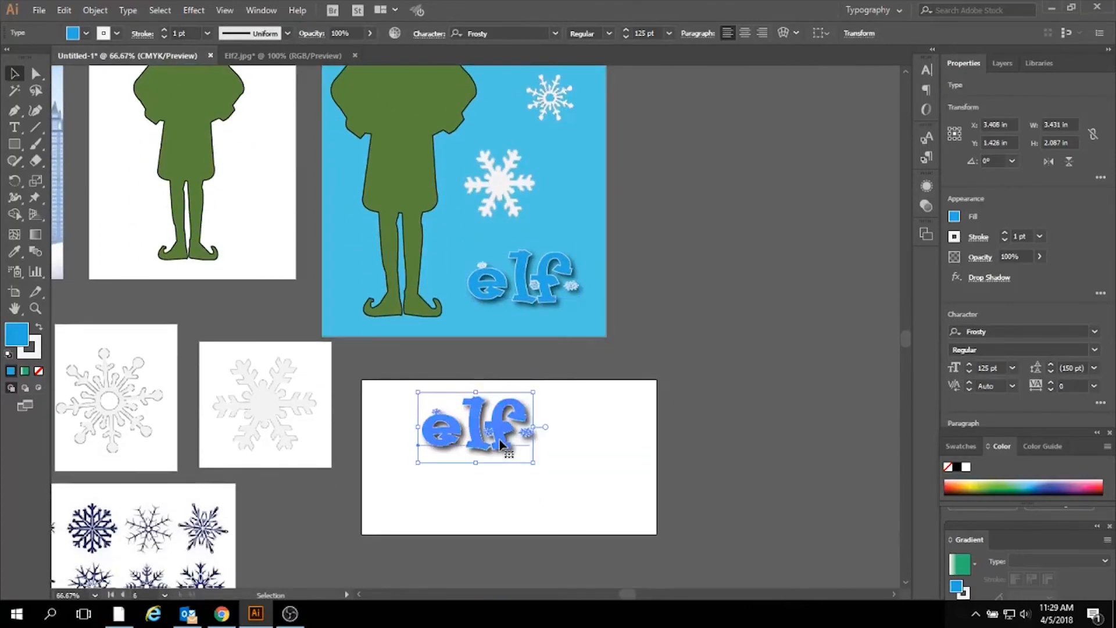
- Try a medium teal-green swatch as the fill of the poster's elf title
click(521, 285)
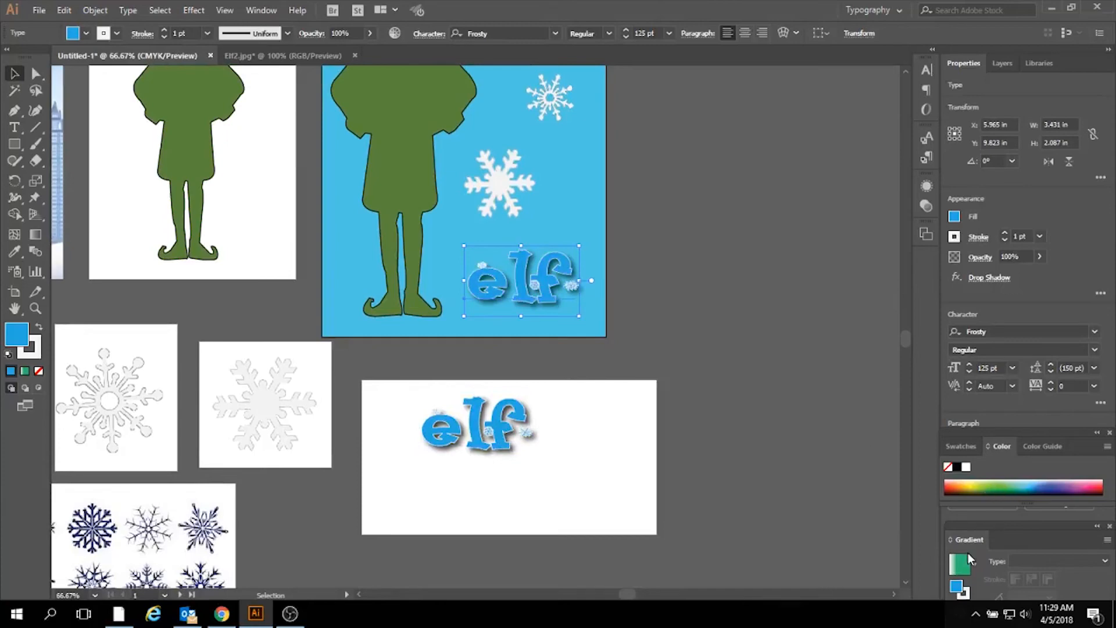
click(954, 217)
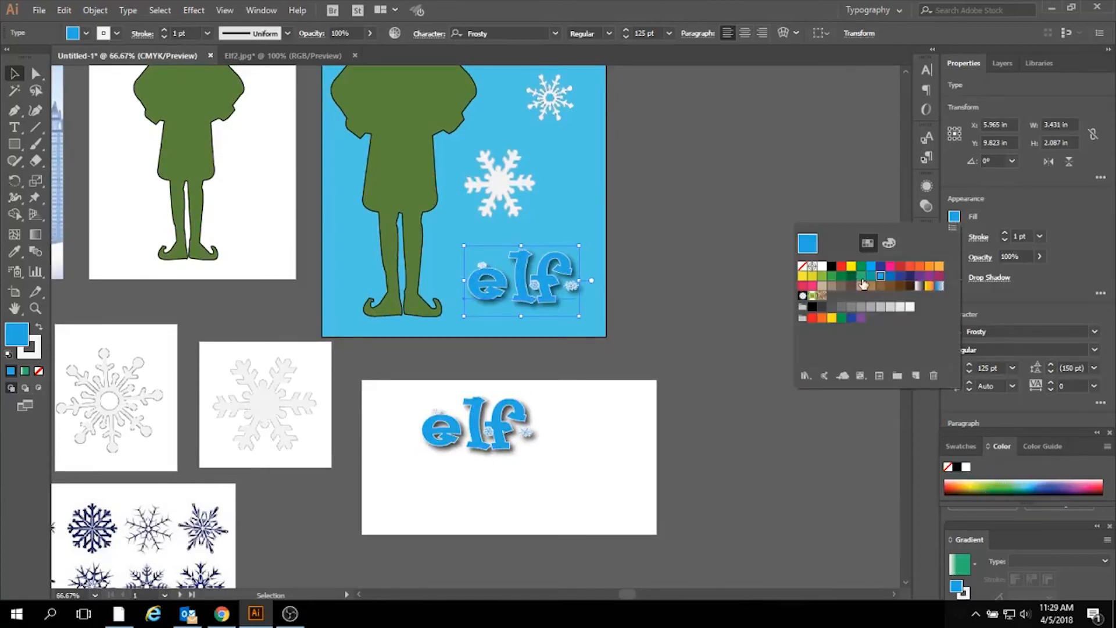
click(861, 276)
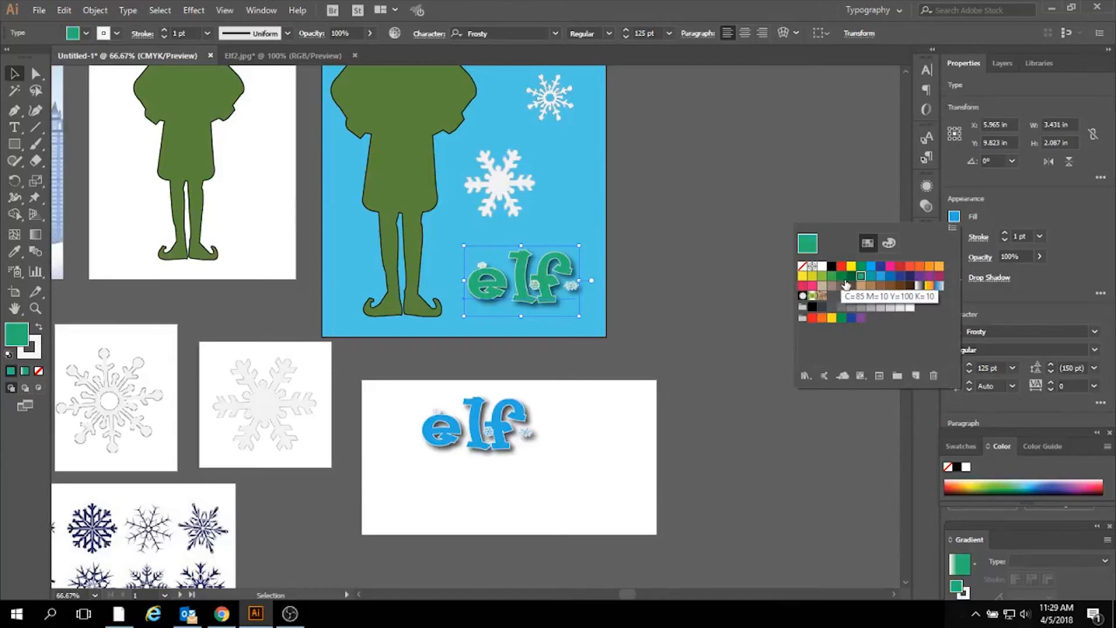
click(17, 253)
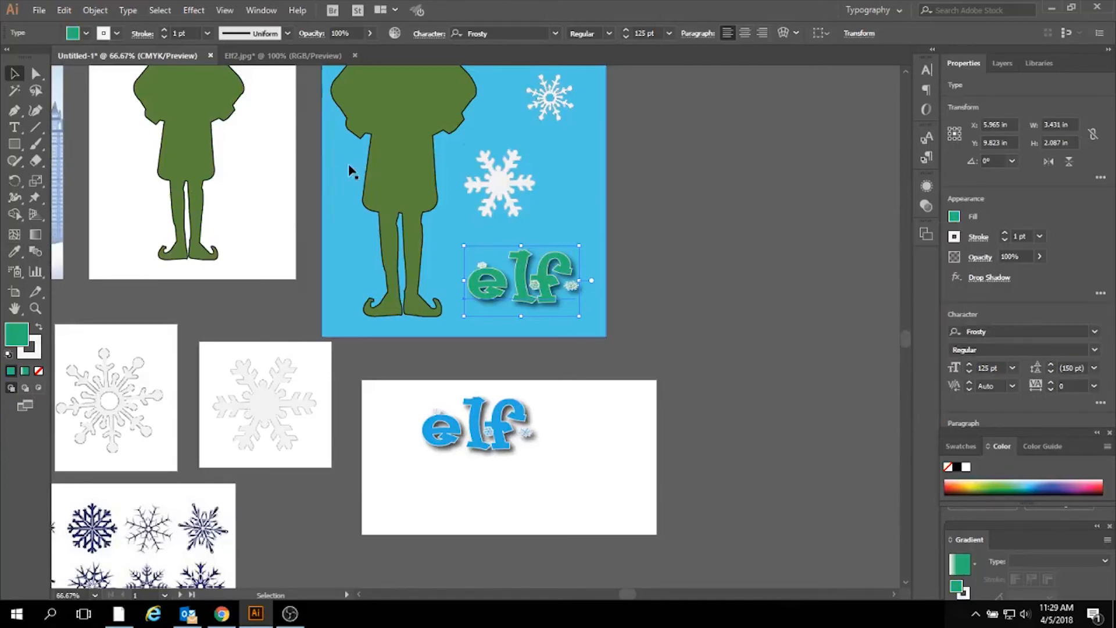
- Sample the elf silhouette's olive green fill and stroke with the Eyedropper tool onto the poster's elf title
click(955, 217)
click(15, 252)
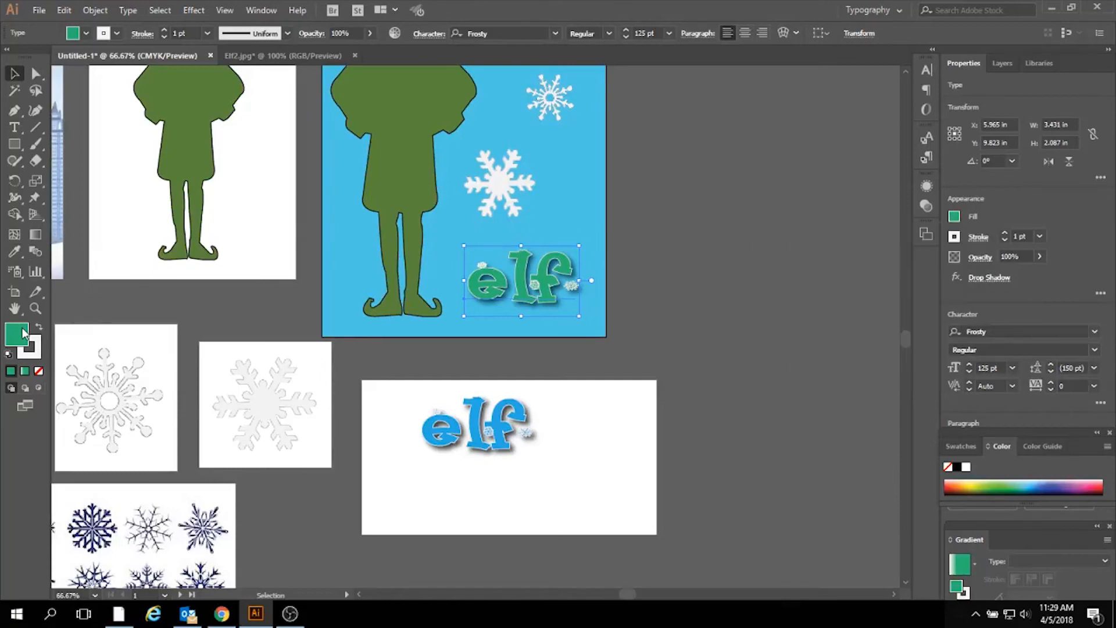
click(15, 252)
click(393, 150)
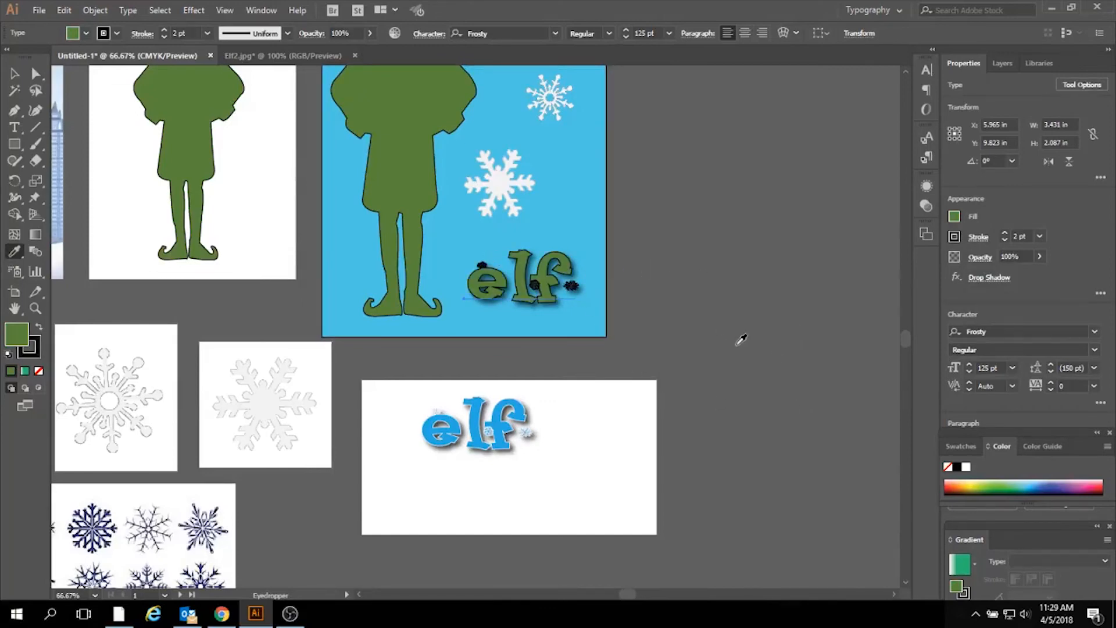
- Change the stroke color of the poster's elf title to near-white and deselect it
click(980, 240)
click(977, 241)
double_click(28, 347)
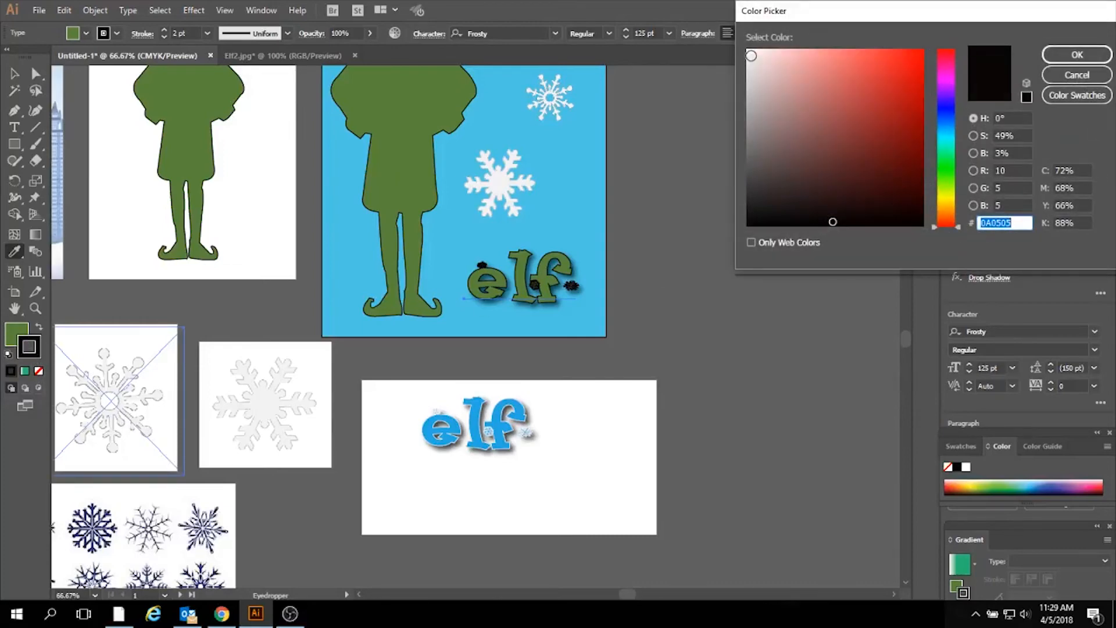
click(750, 57)
click(1077, 56)
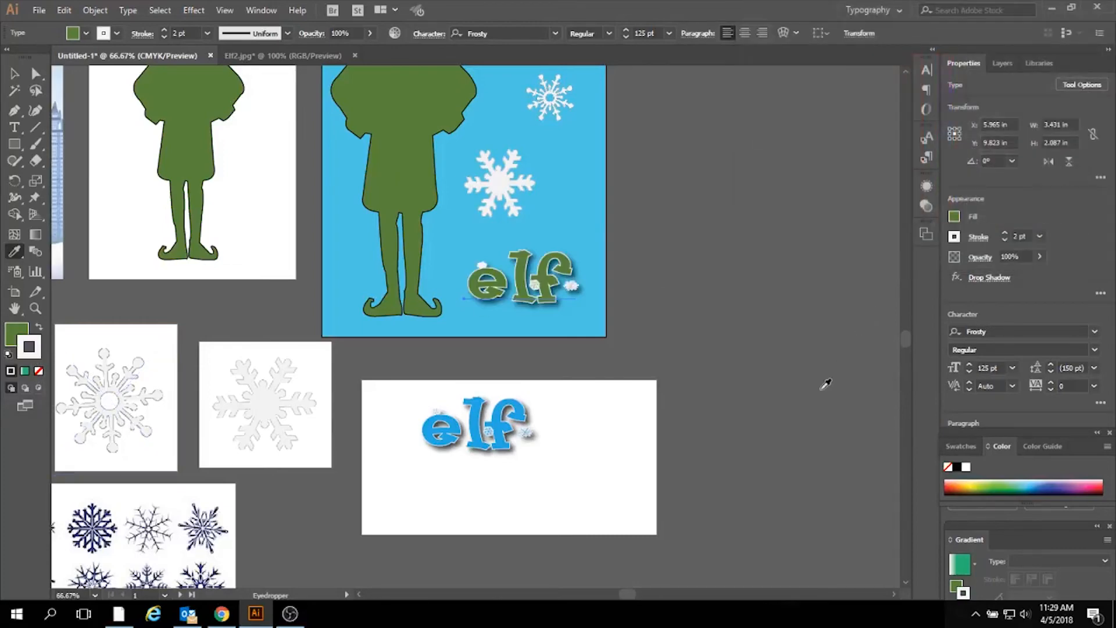
scroll(834, 426, up, 4)
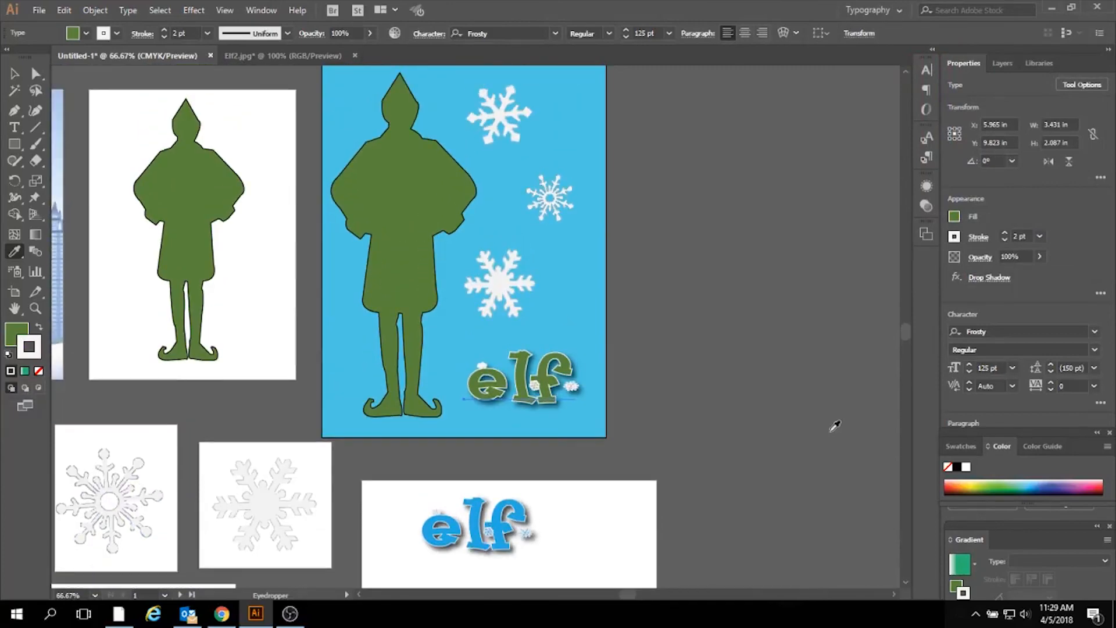
click(15, 74)
click(726, 381)
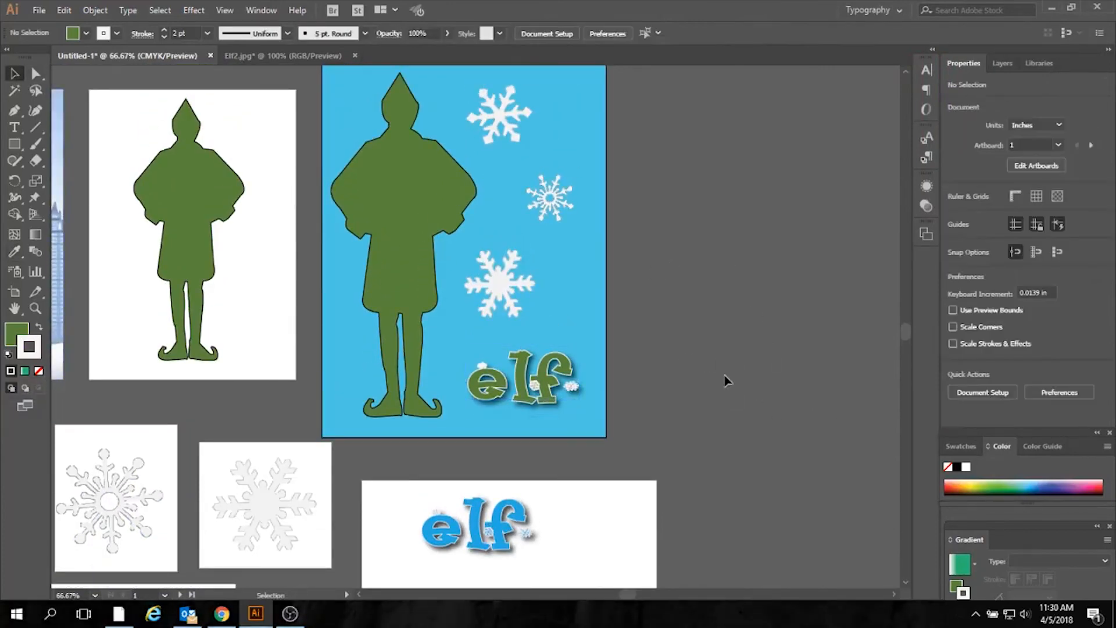
drag(631, 595, 612, 601)
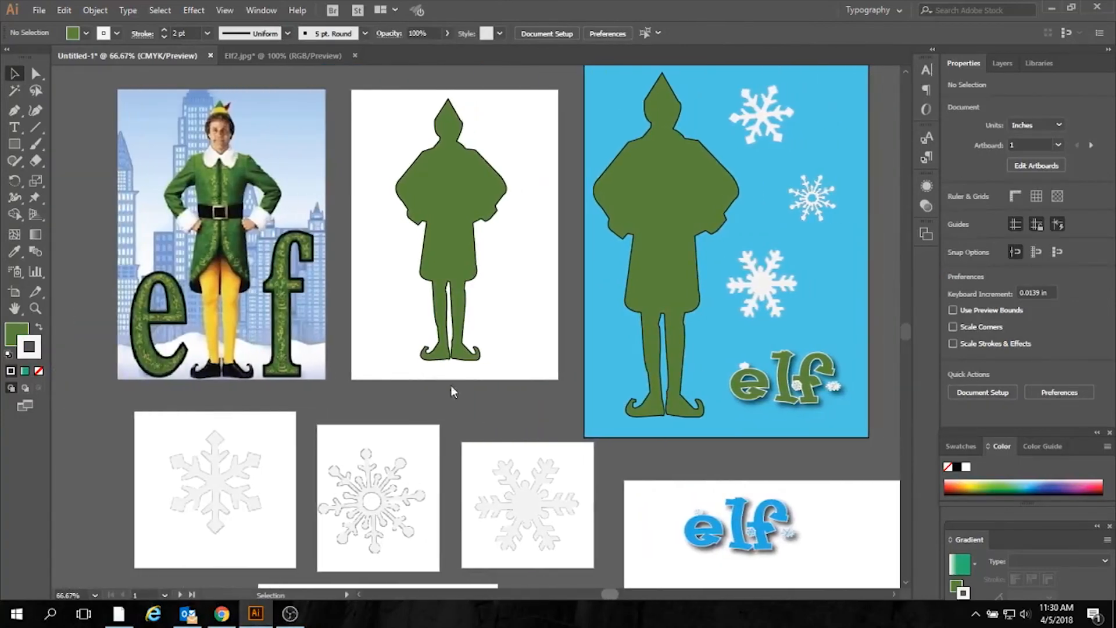
scroll(833, 405, down, 2)
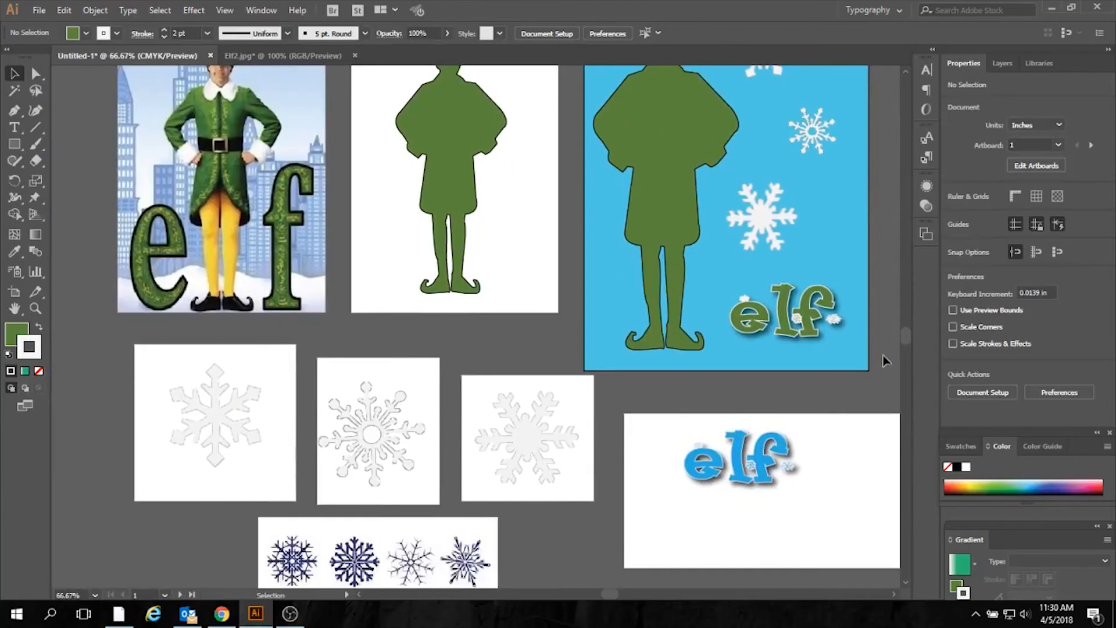
mouse_move(909, 337)
mouse_down()
mouse_move(908, 350)
mouse_move(910, 311)
mouse_move(911, 333)
mouse_up()
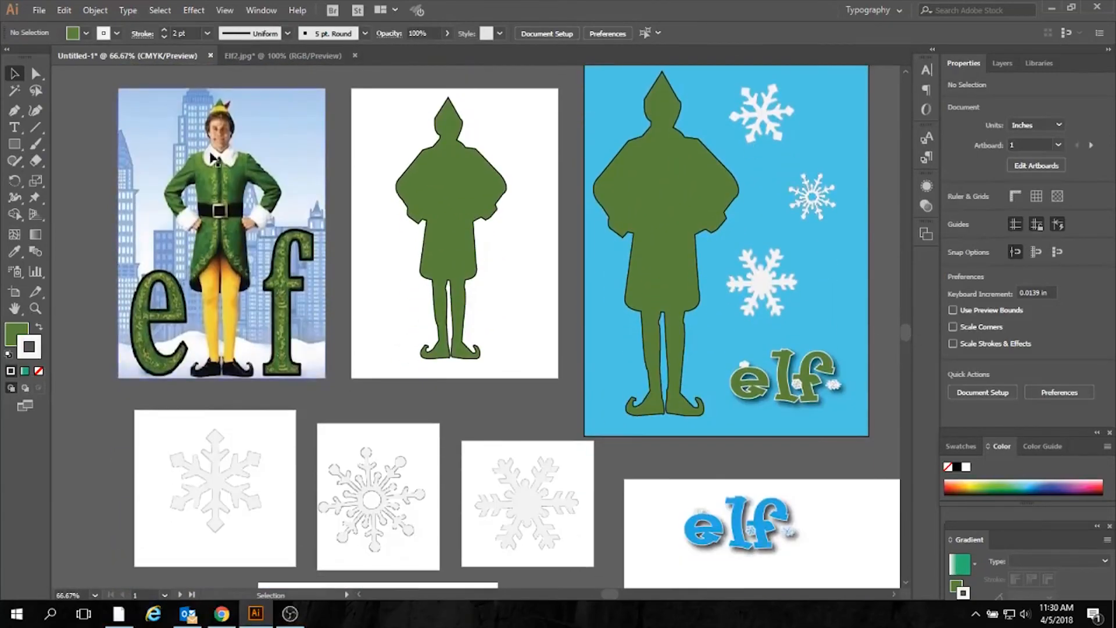
- Start saving the document under a new name in the Adobe GEN PRO folder, entering Movie Poster1 as the file name
click(39, 12)
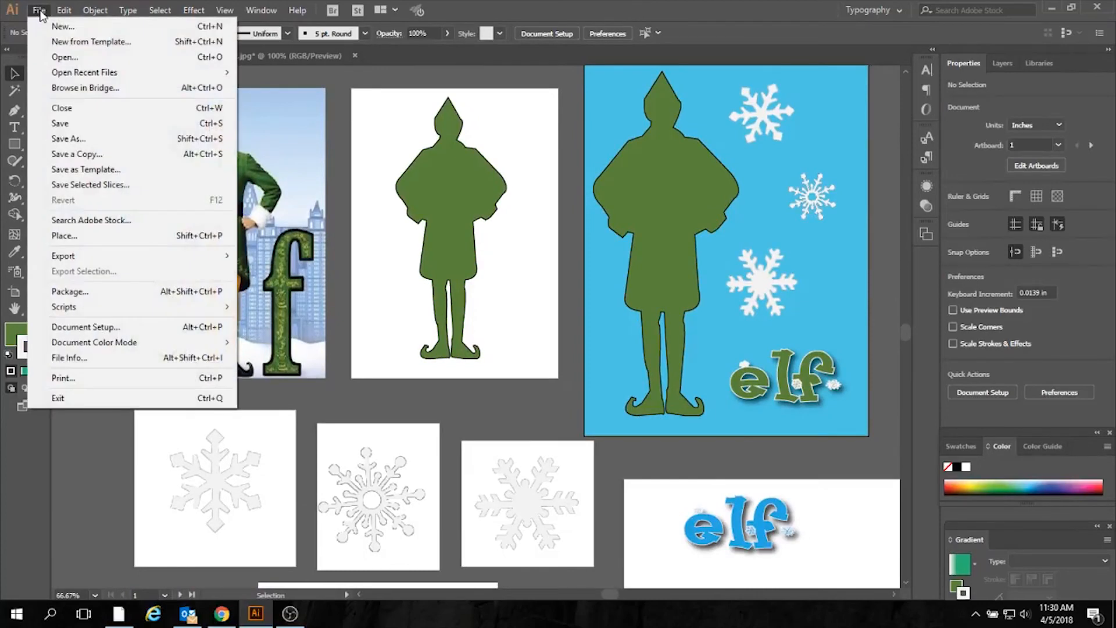
click(88, 141)
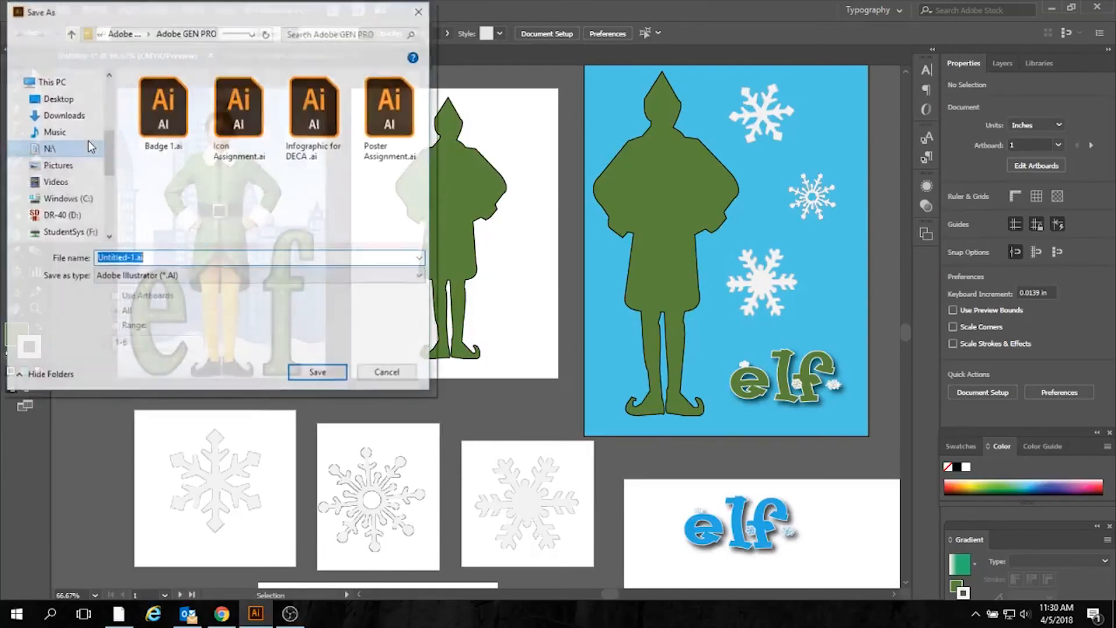
double_click(116, 257)
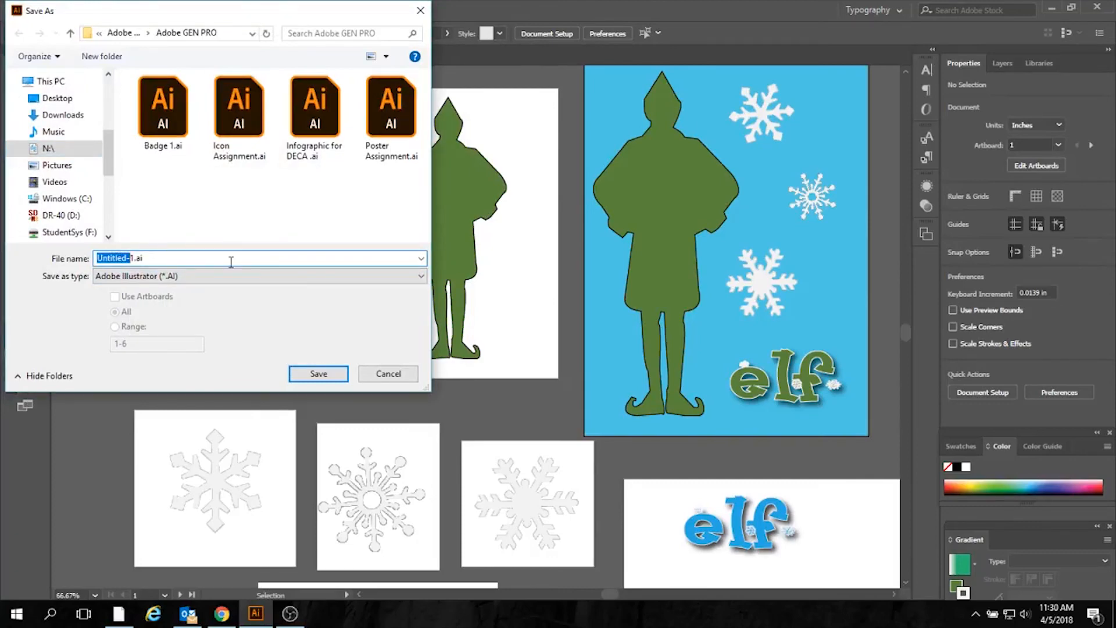
text(Poster)
key(BackSpace)
key(BackSpace)
key(BackSpace)
key(BackSpace)
key(BackSpace)
key(BackSpace)
text(vie Poster)
- Save the file in Adobe PDF format with all artboards, using the [Illustrator Default] preset
click(422, 277)
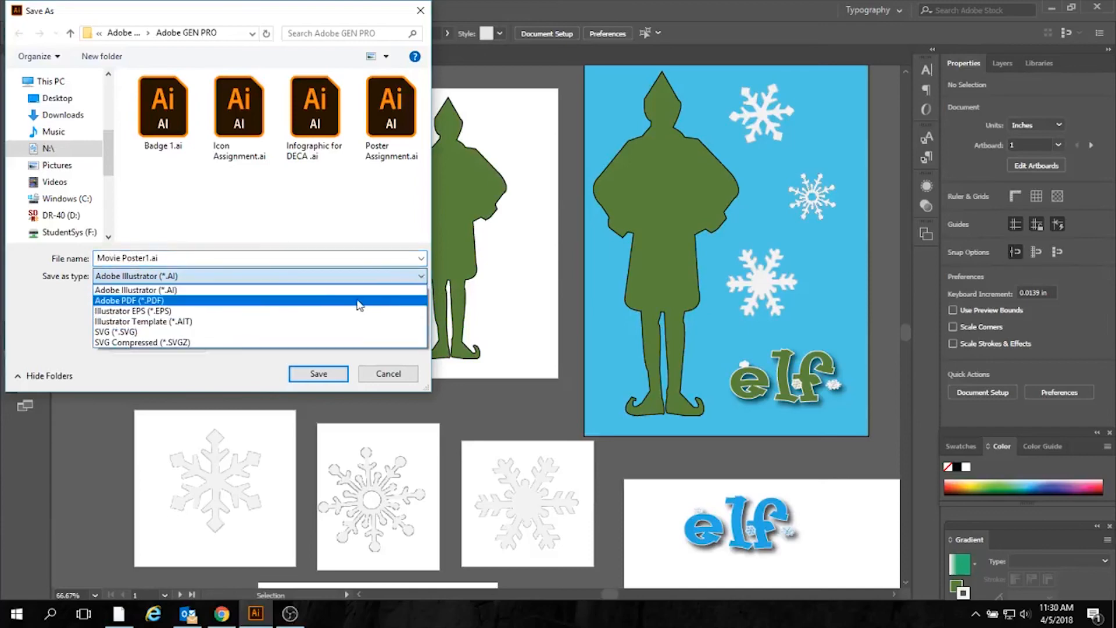
click(139, 304)
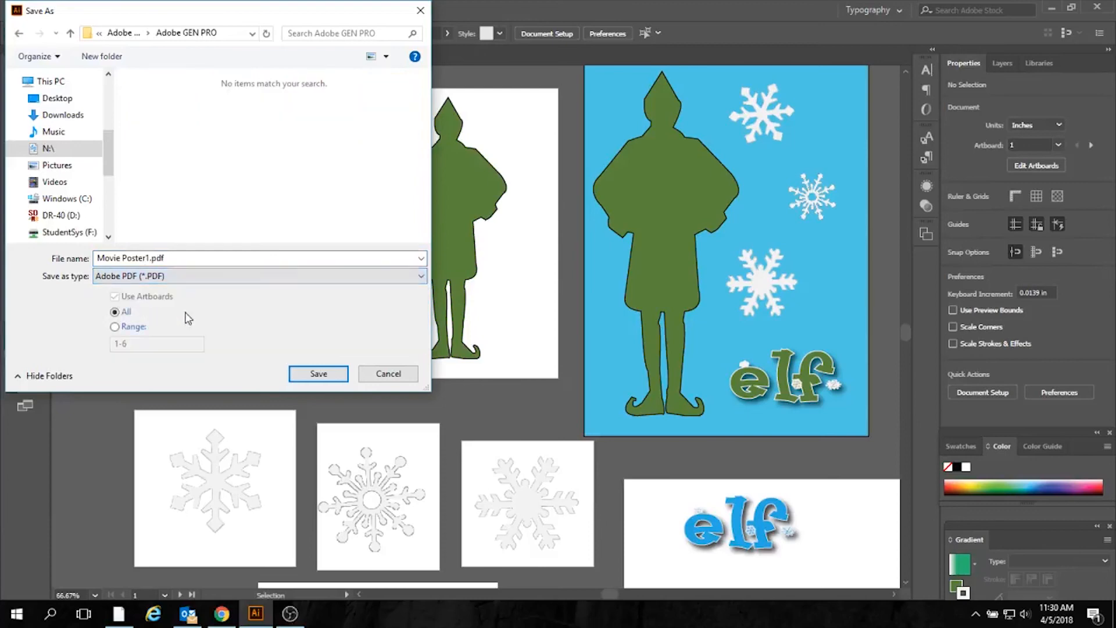
click(326, 376)
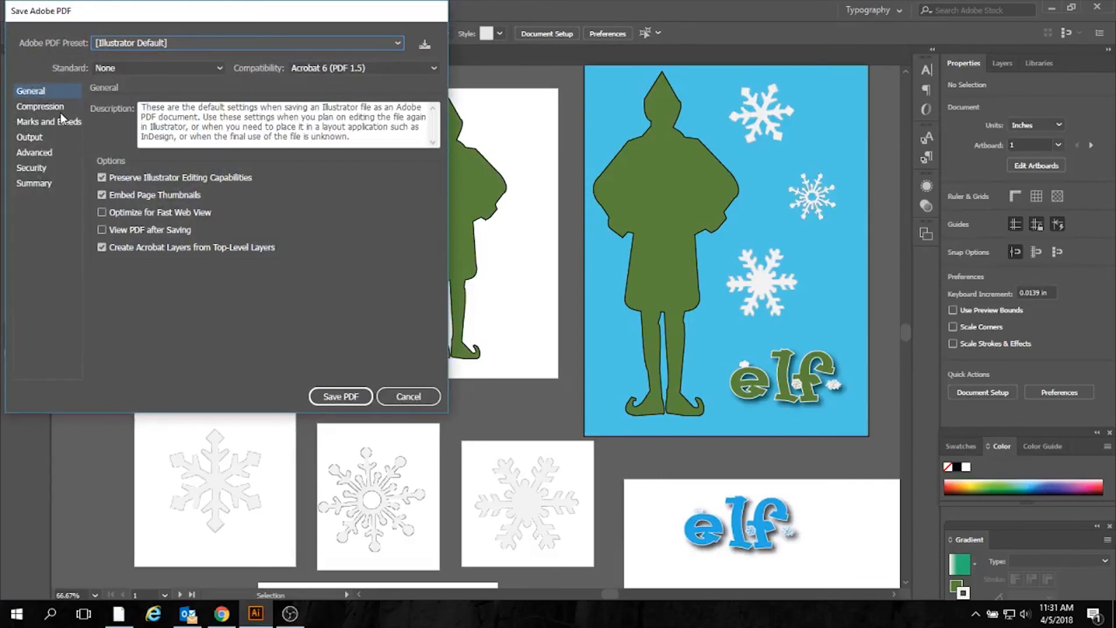
click(342, 396)
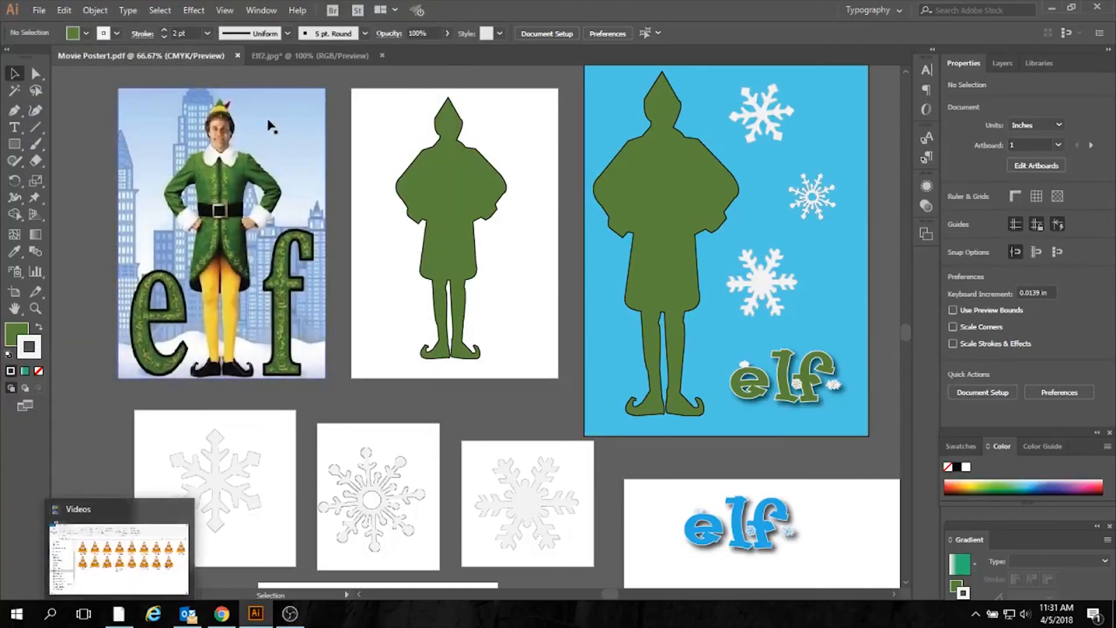
- Close Illustrator without saving the changes to Elf2.jpg
click(1096, 7)
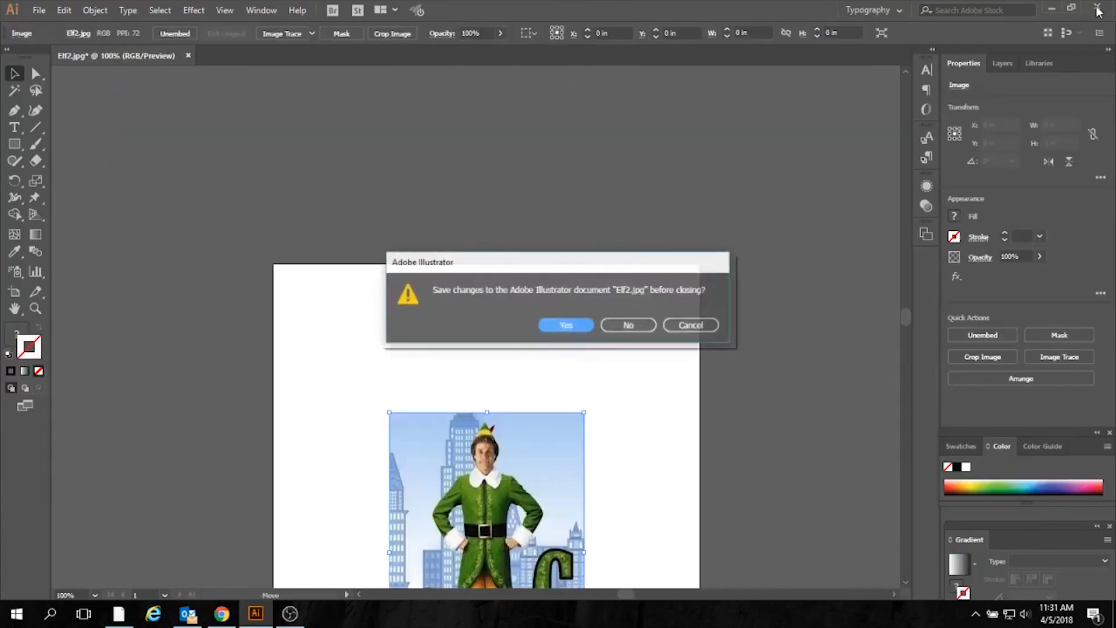
click(631, 323)
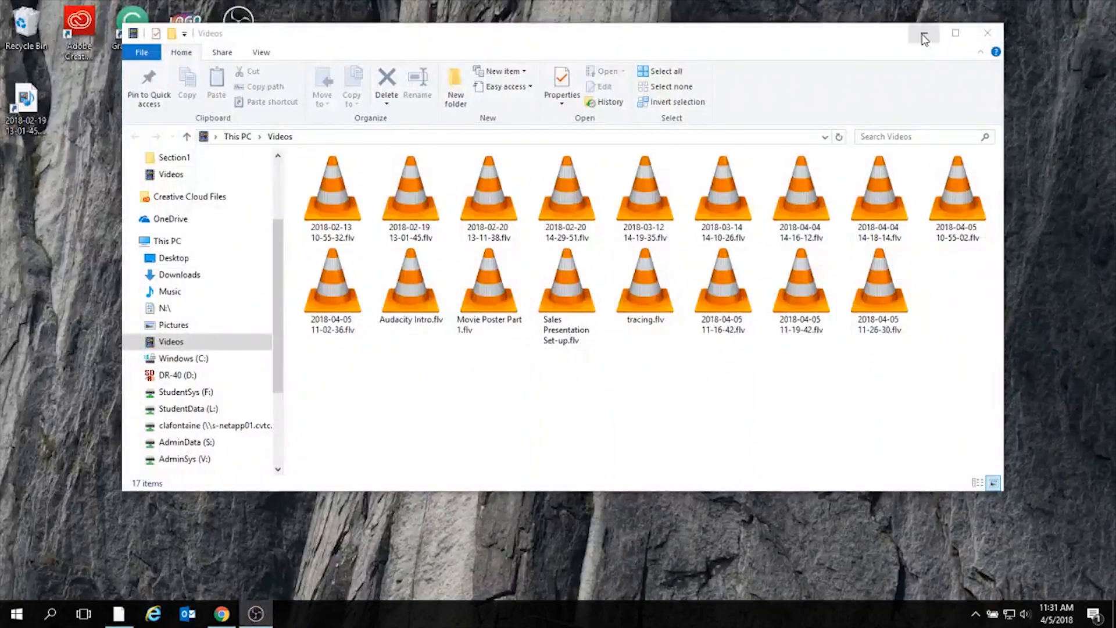
- In File Explorer, open the Adobe GEN PRO folder inside Adobe Class Work on the N: network drive
click(923, 36)
click(118, 613)
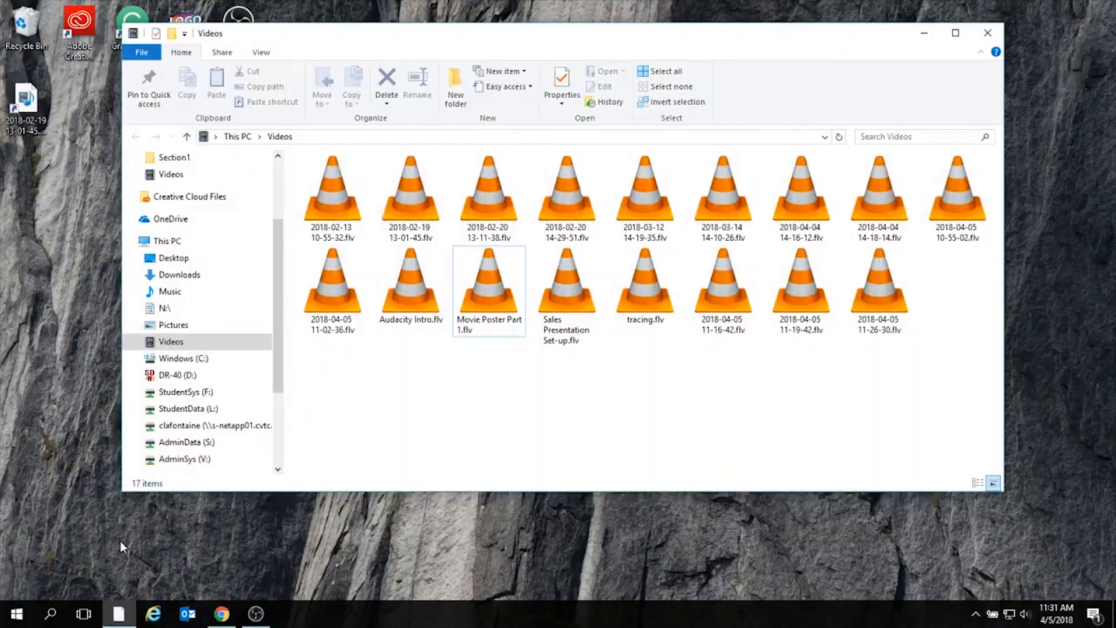
click(242, 429)
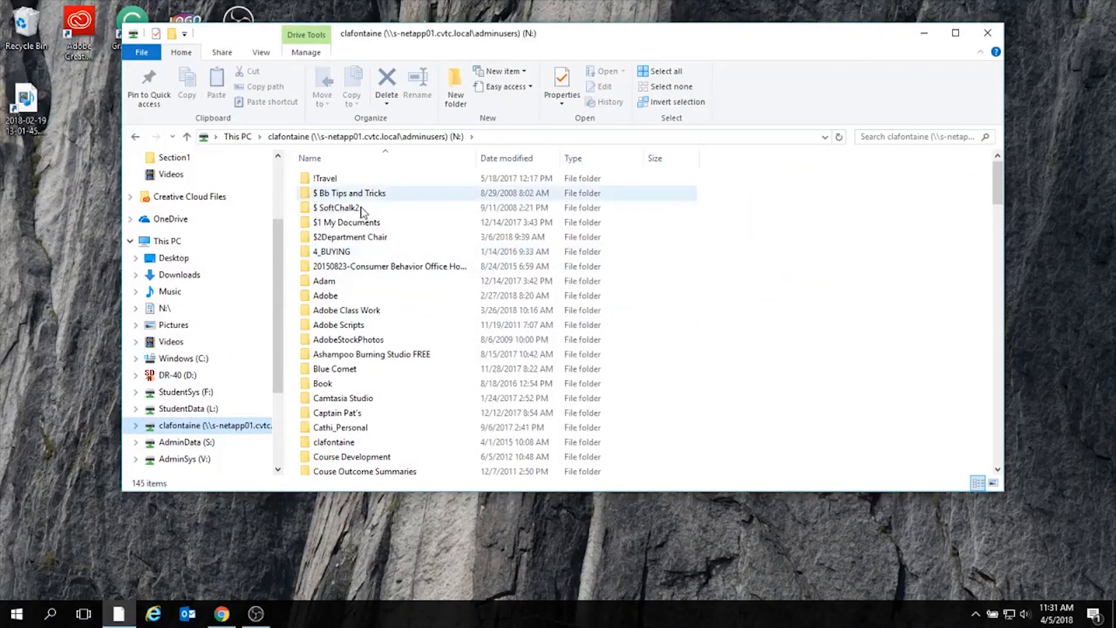
double_click(363, 220)
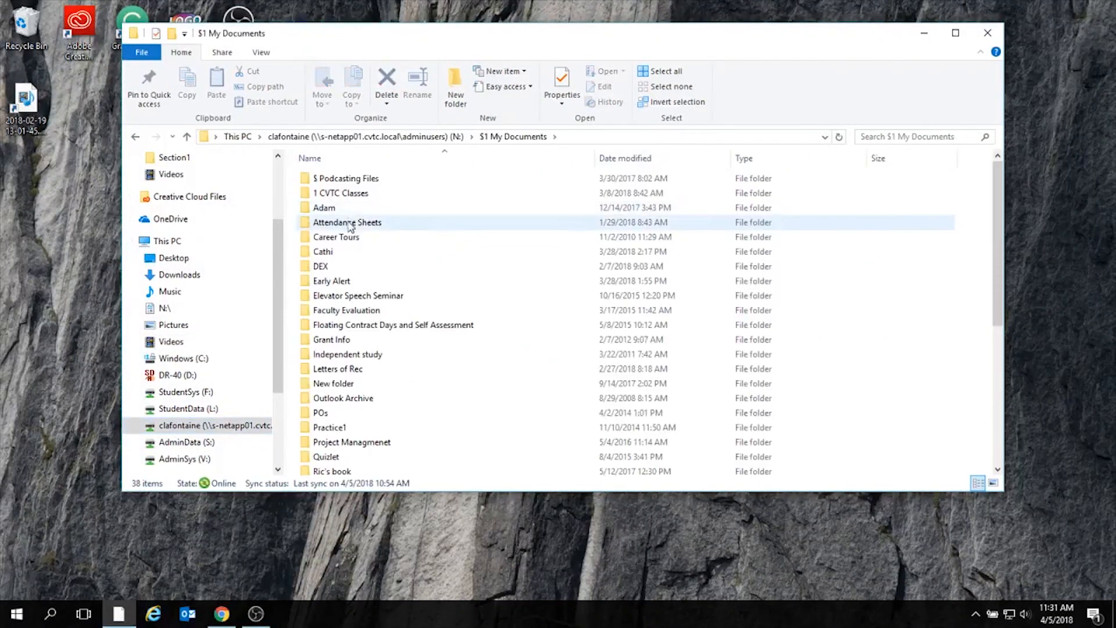
click(135, 136)
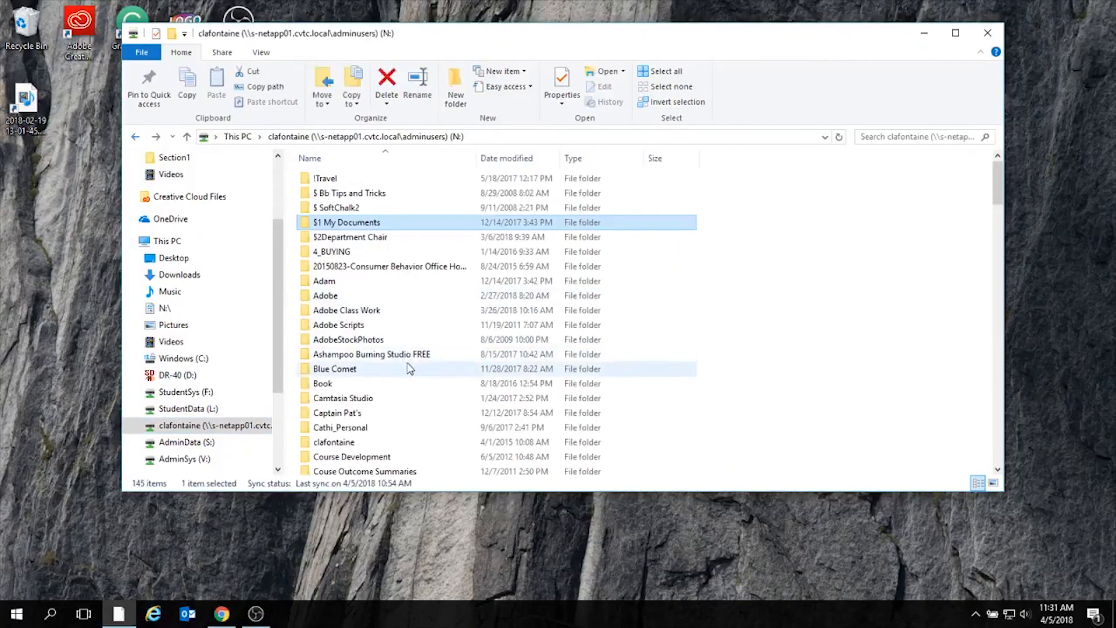
double_click(404, 310)
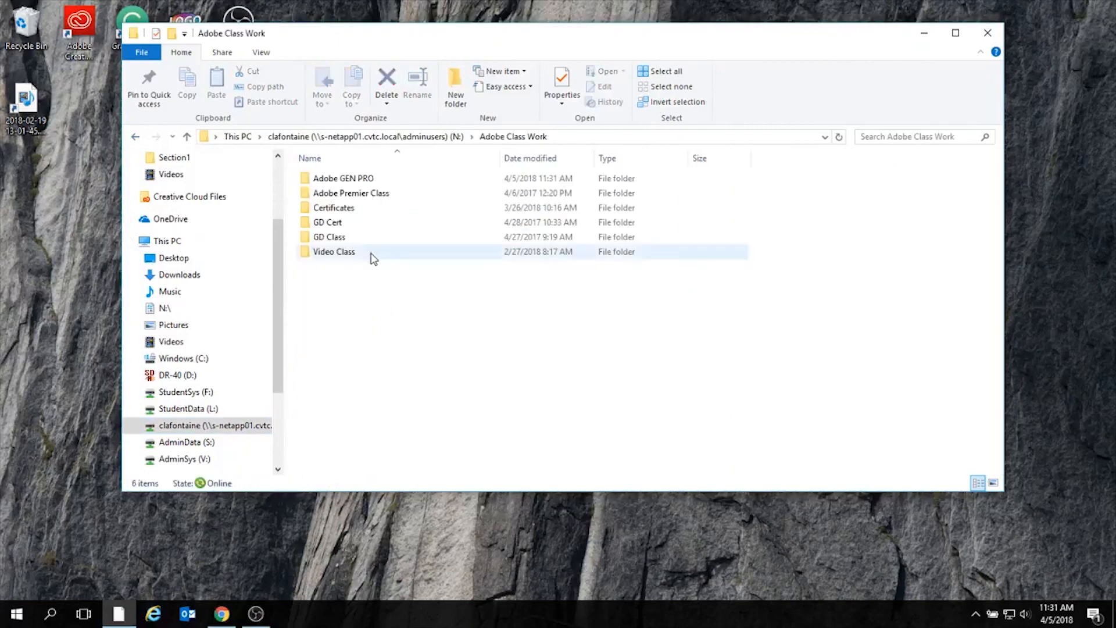
double_click(377, 179)
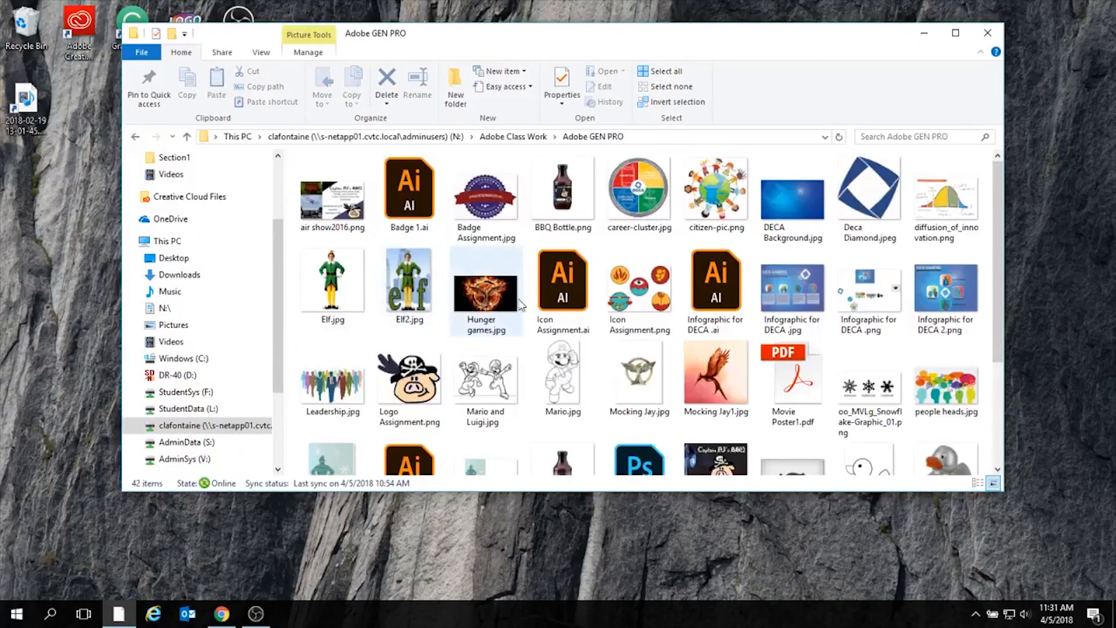
- Open Movie Poster1.pdf in Adobe Acrobat Reader and examine the poster on its first page
scroll(930, 318, down, 3)
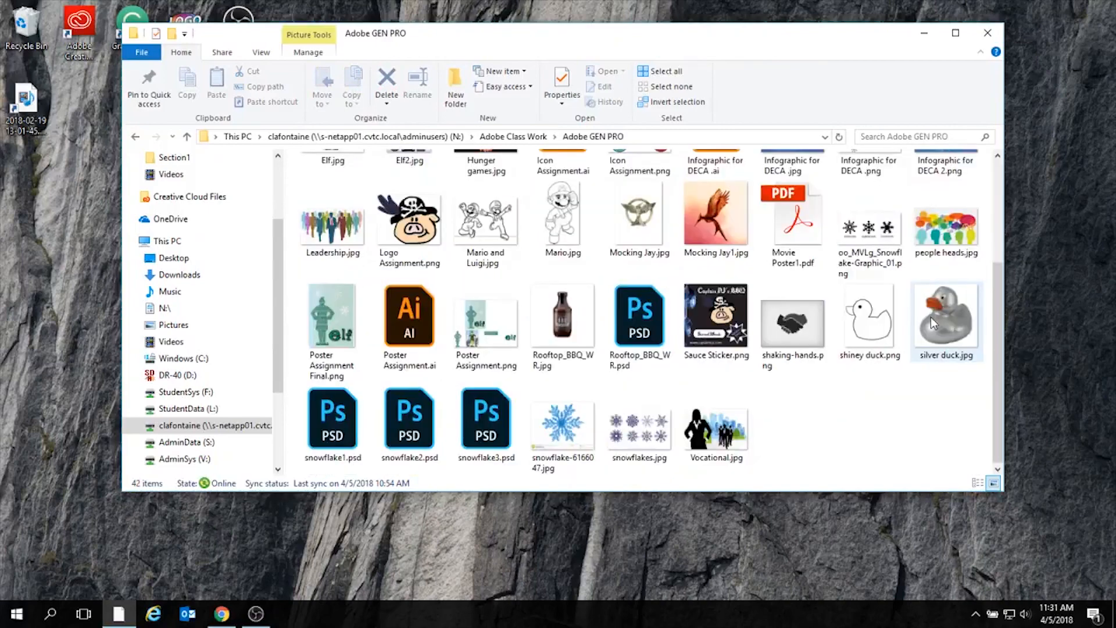
double_click(797, 236)
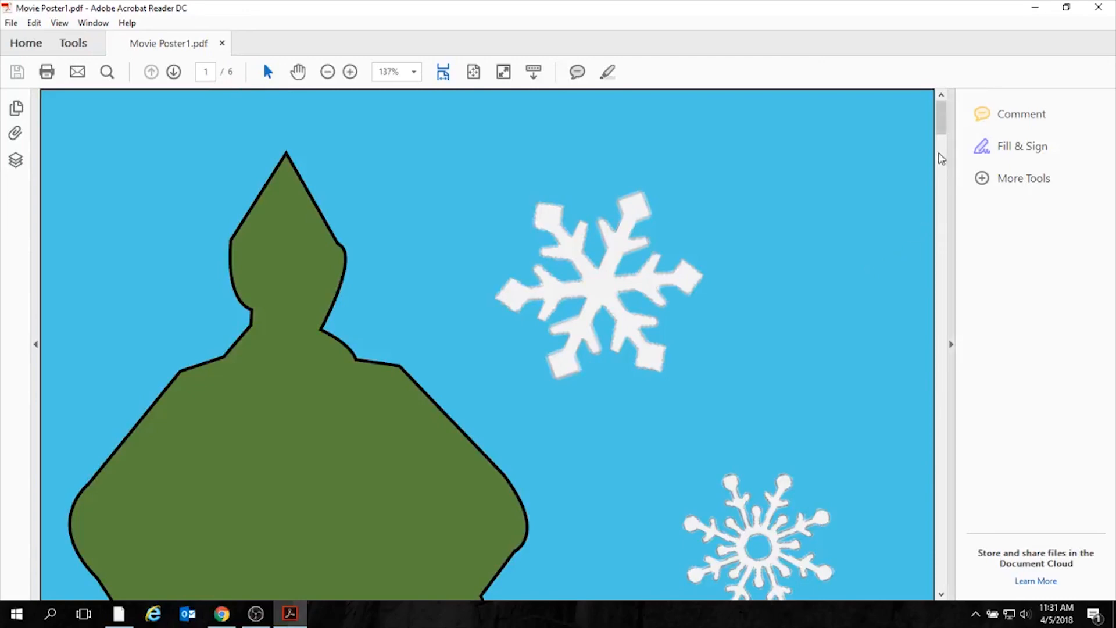
mouse_move(941, 119)
mouse_down()
mouse_move(927, 327)
mouse_move(953, 429)
mouse_move(947, 529)
mouse_move(925, 115)
mouse_up()
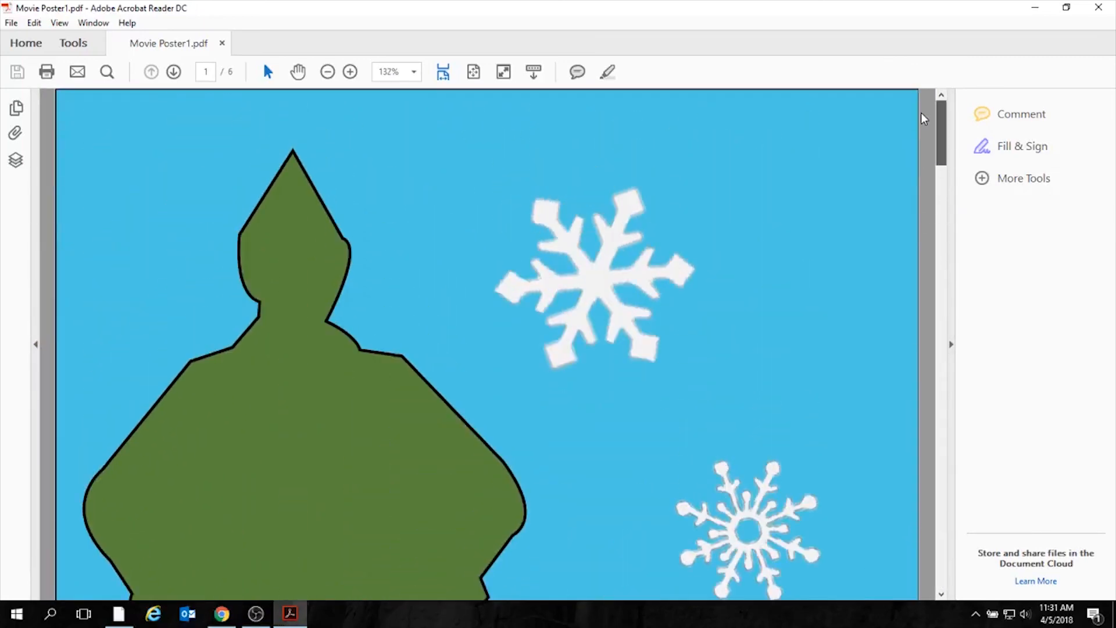